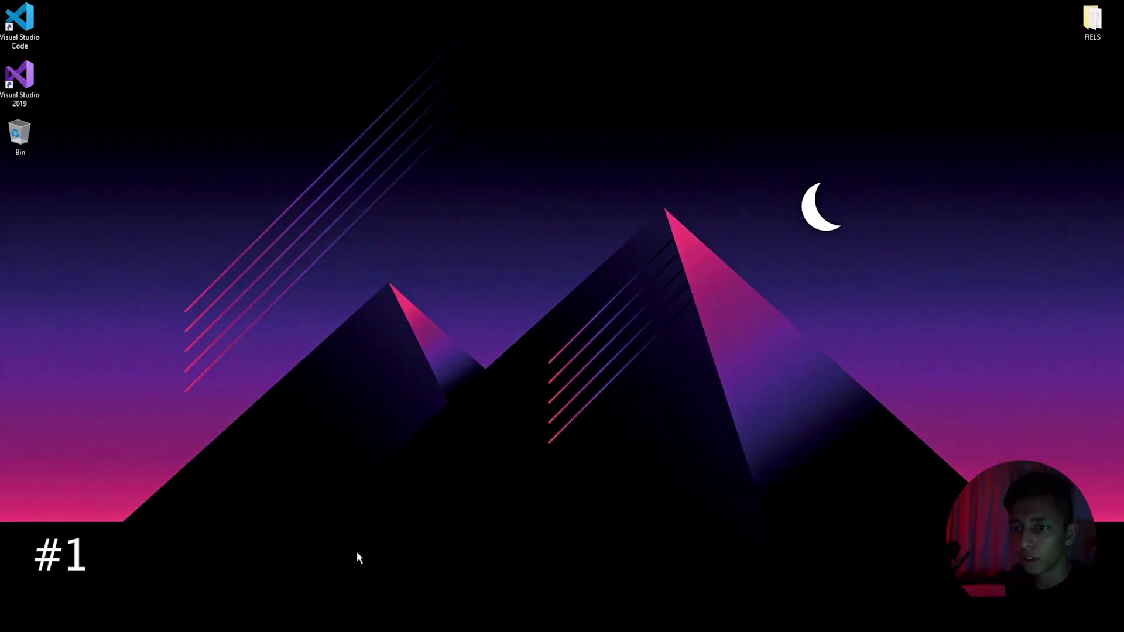
Open the Start menu from the taskbar Start button
click(11, 621)
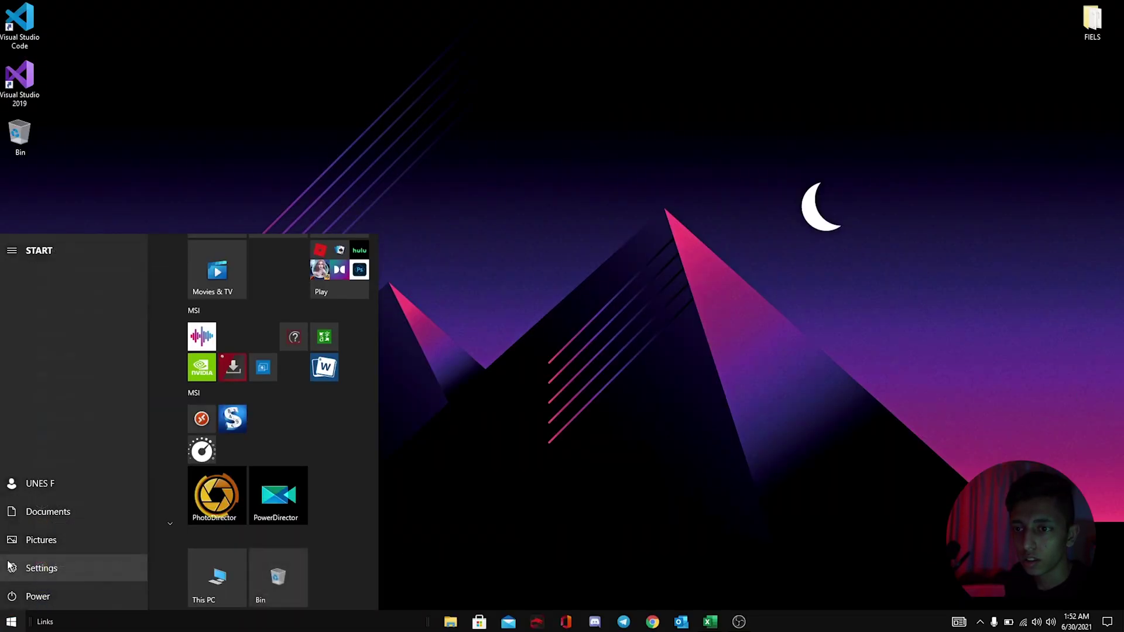
Search Settings for 'backgrou' and switch 'Let apps run in the background' Off
click(11, 567)
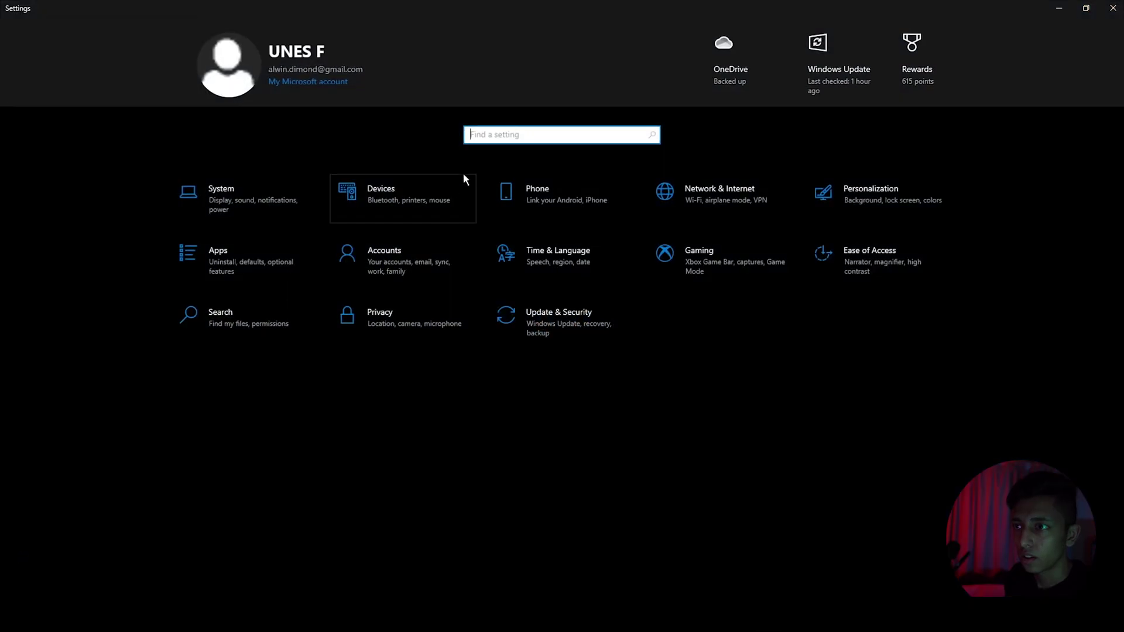
text(bac)
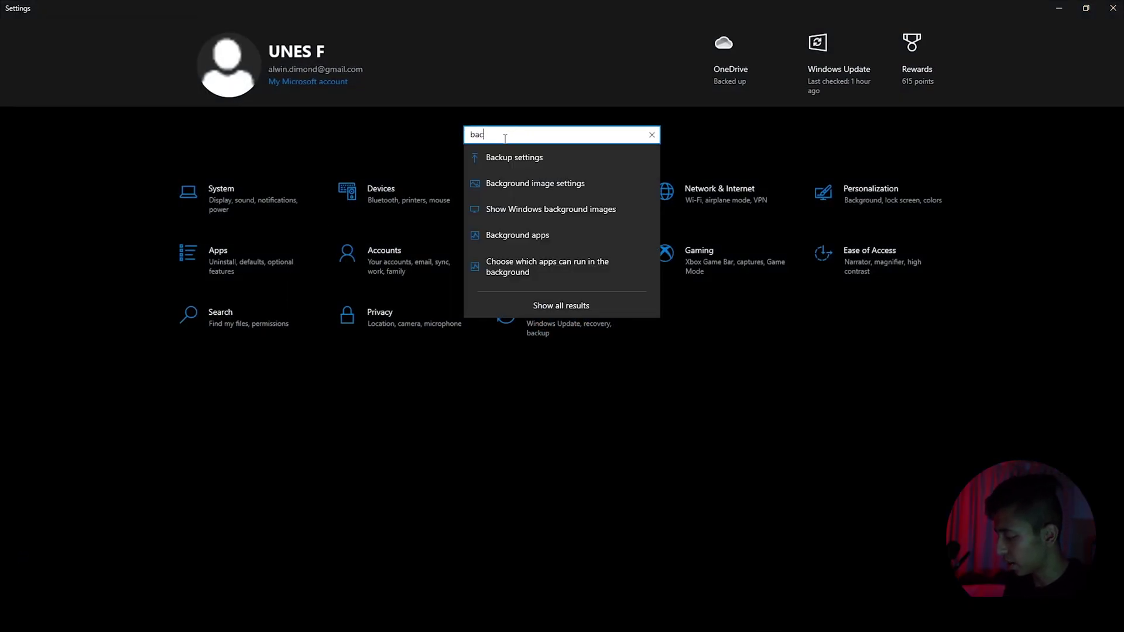
text(kground a)
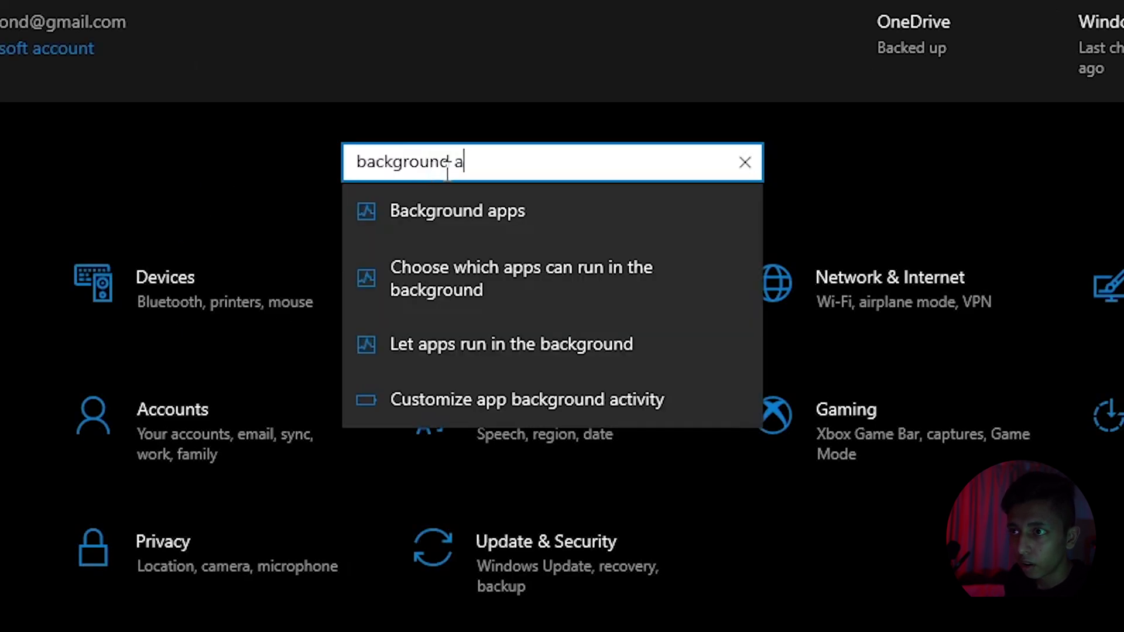
click(441, 212)
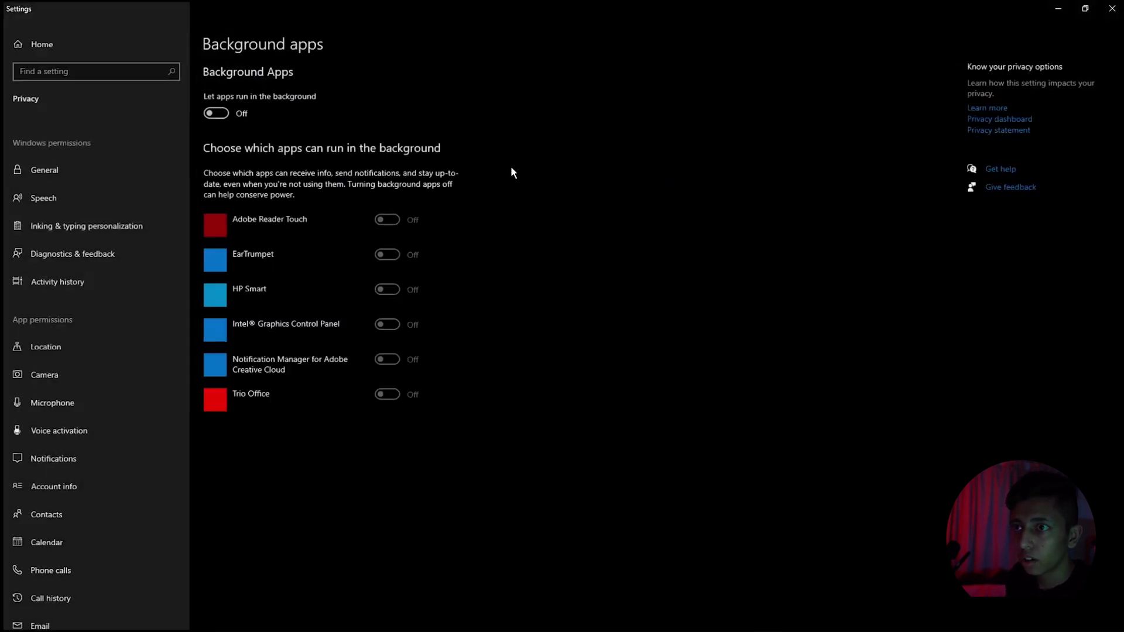
click(207, 113)
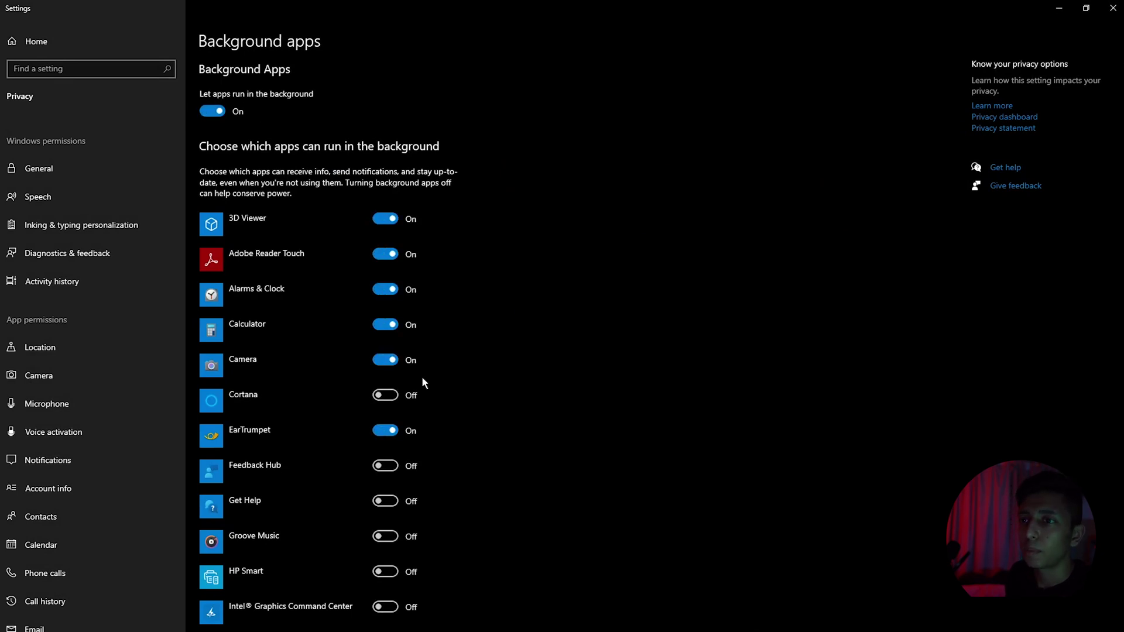
click(392, 220)
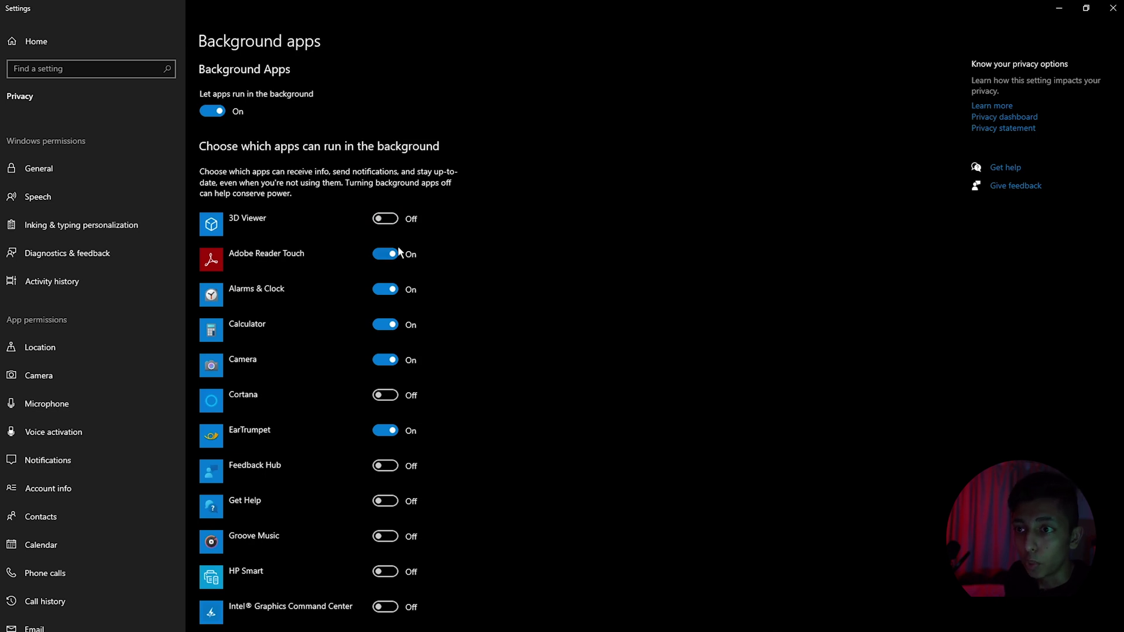
click(209, 113)
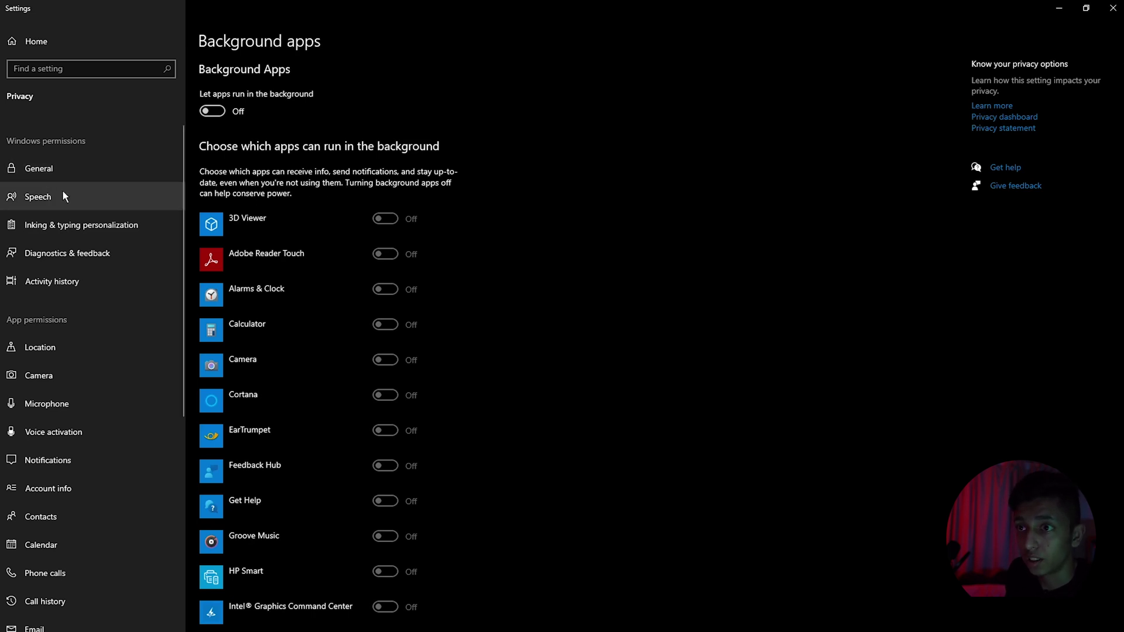
scroll(247, 366, down, 5)
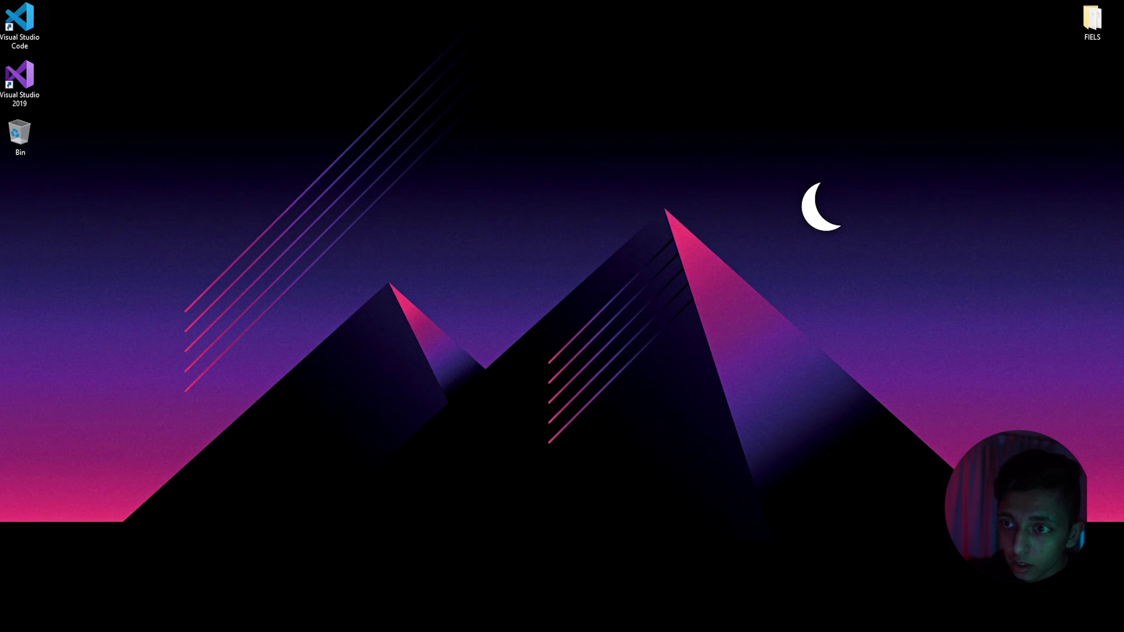
Search Settings for 'tran' and open the transparency option on the Colors page
click(12, 621)
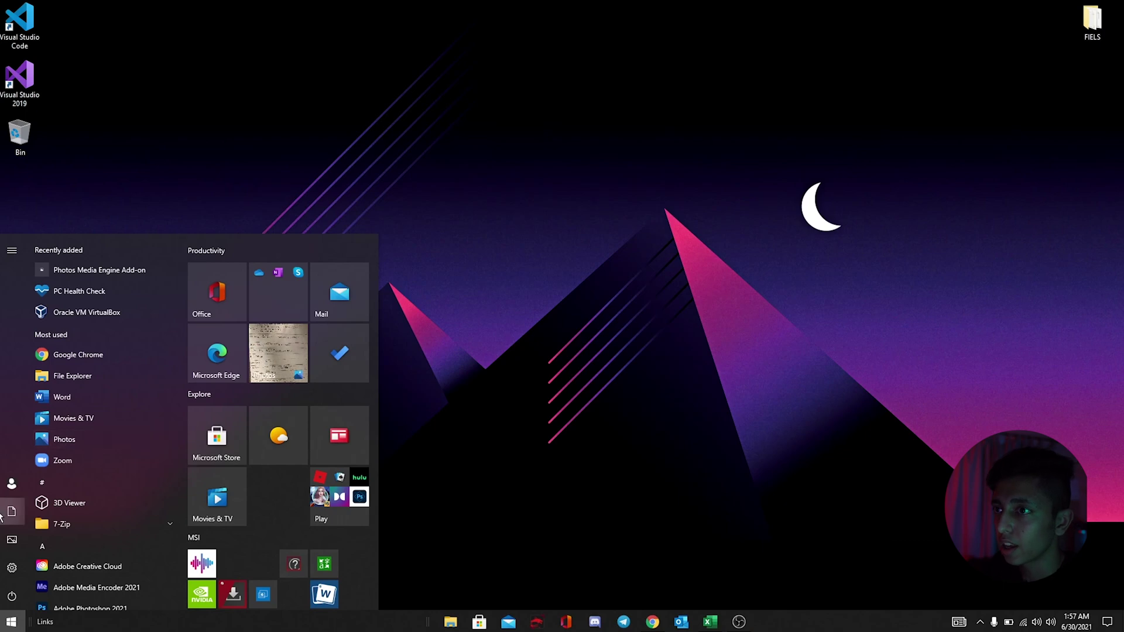
click(12, 568)
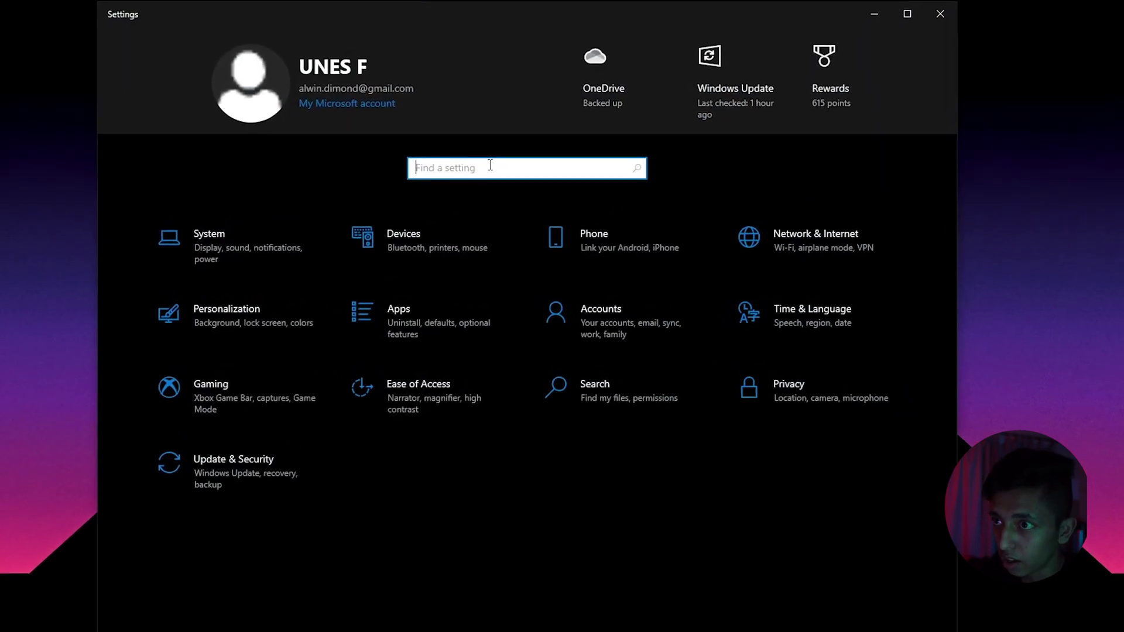
text(tran)
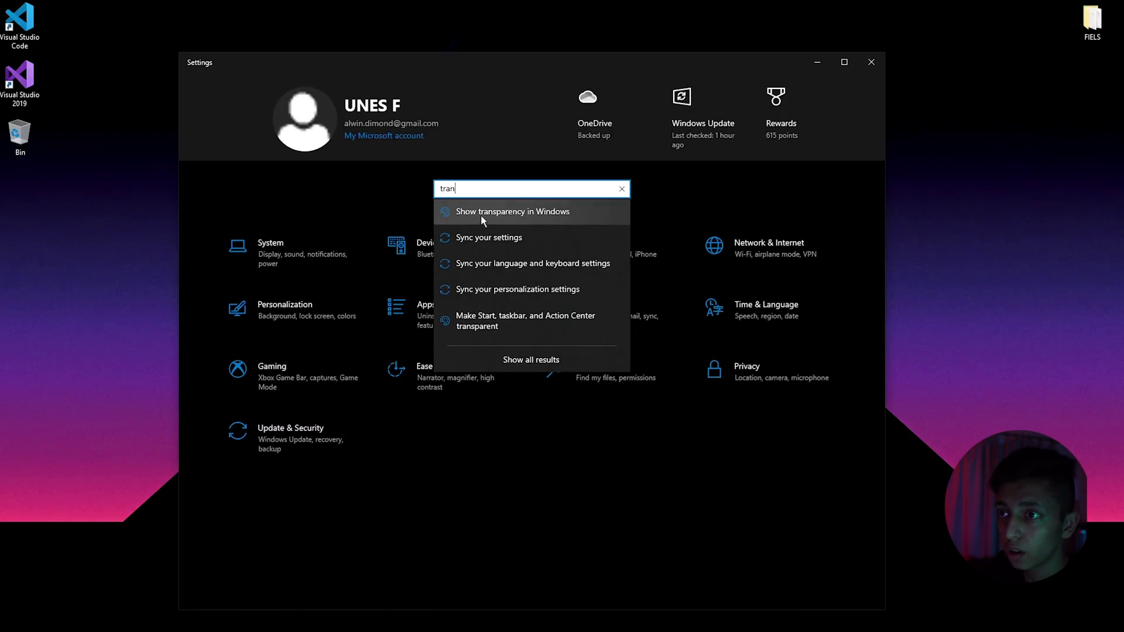
click(481, 216)
Compare the Start menu with transparency on and off, leaving Transparency effects Off
click(404, 328)
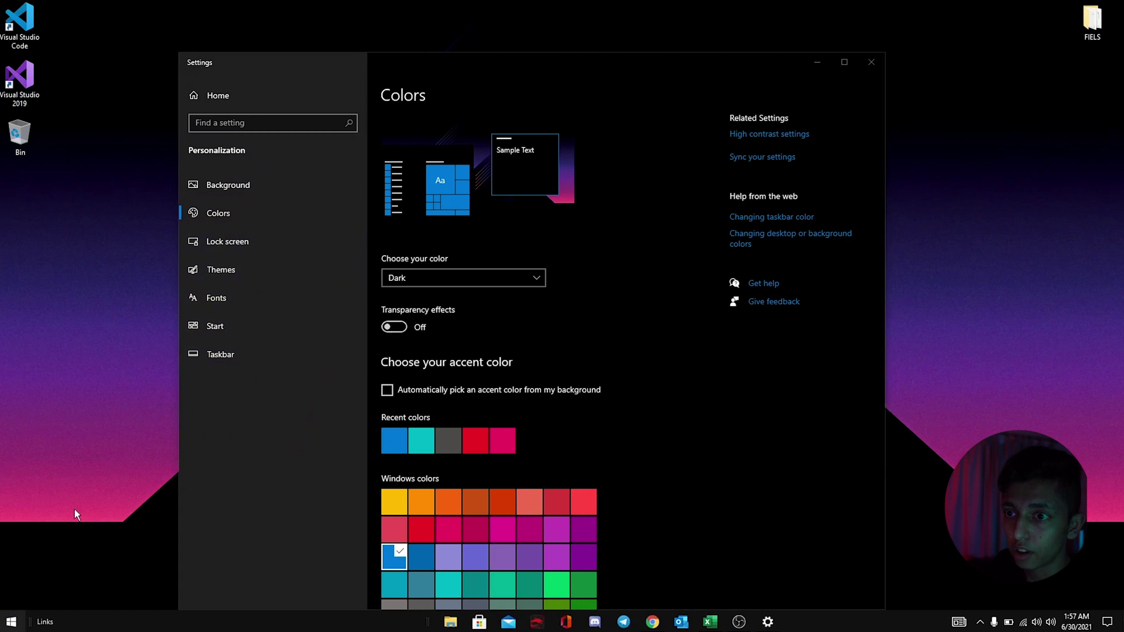
key(super)
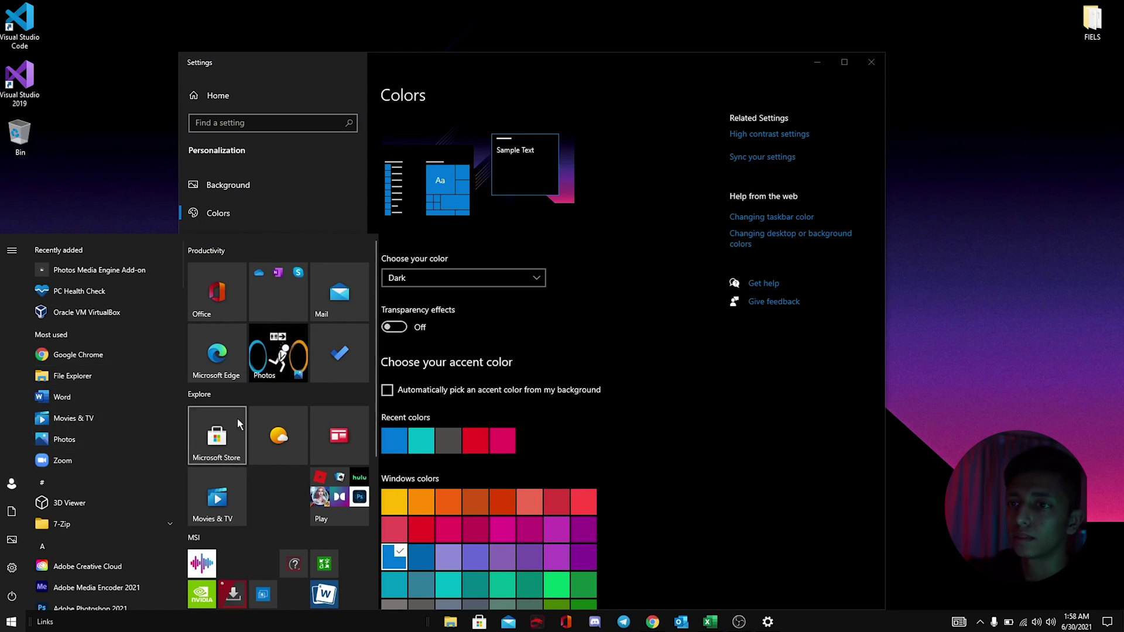
click(402, 330)
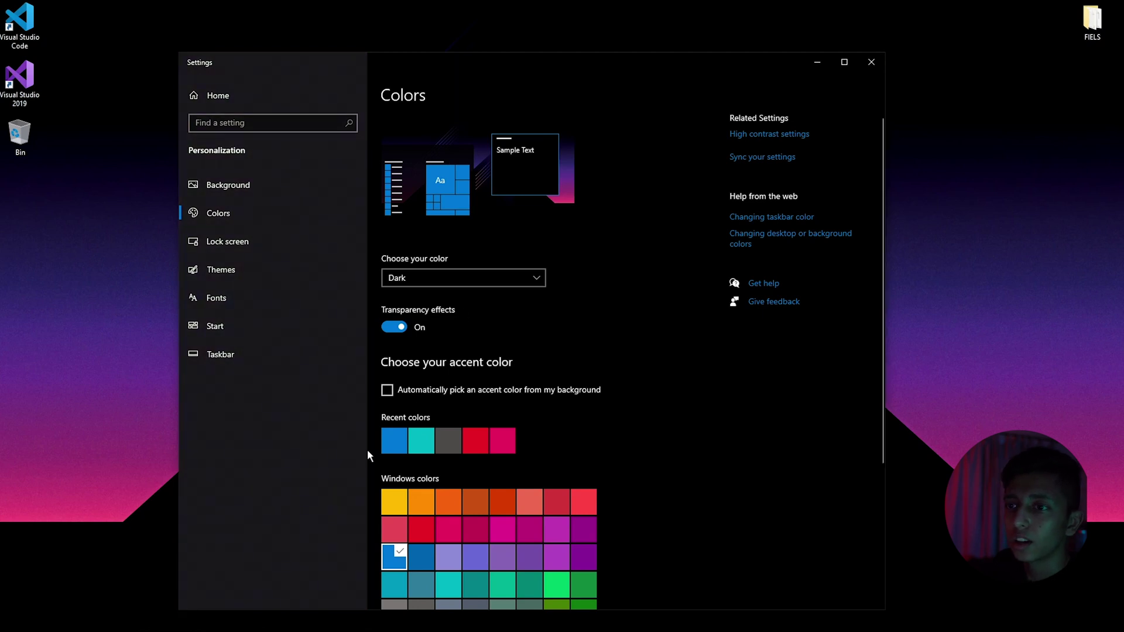
click(3, 626)
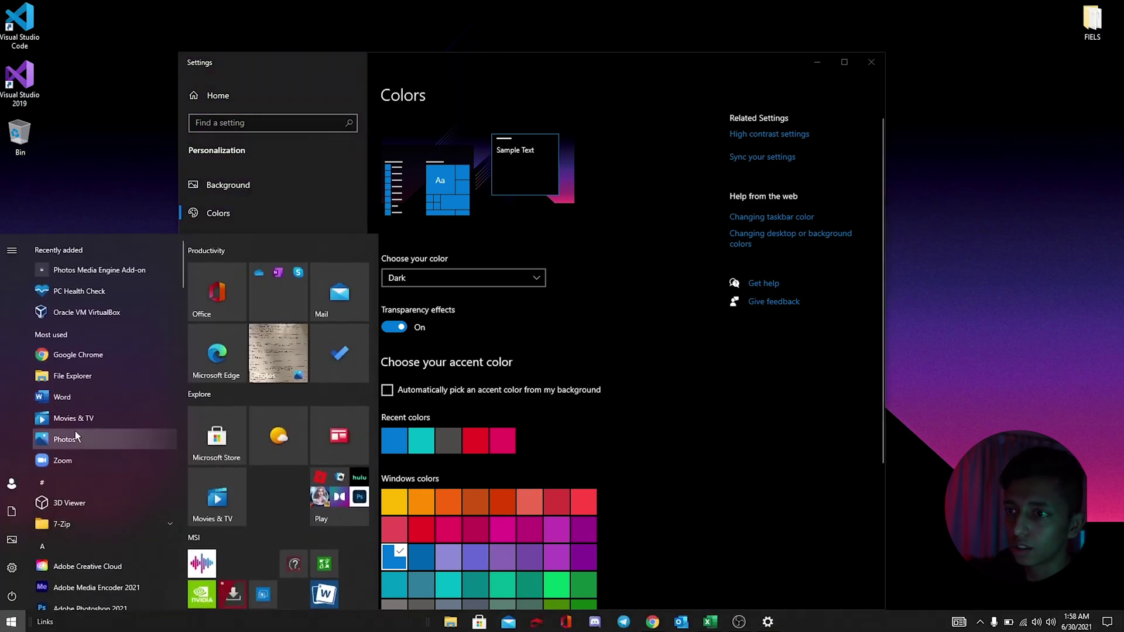
click(2, 627)
click(401, 328)
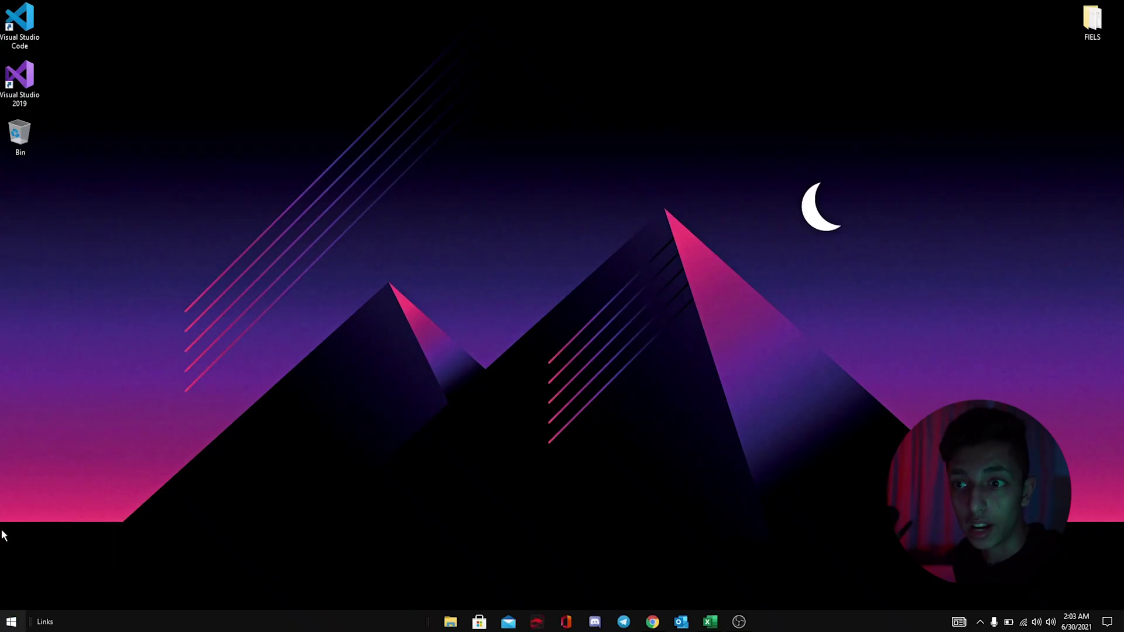
Open the Startup Apps settings page by searching 'start' in Settings
click(11, 622)
click(16, 566)
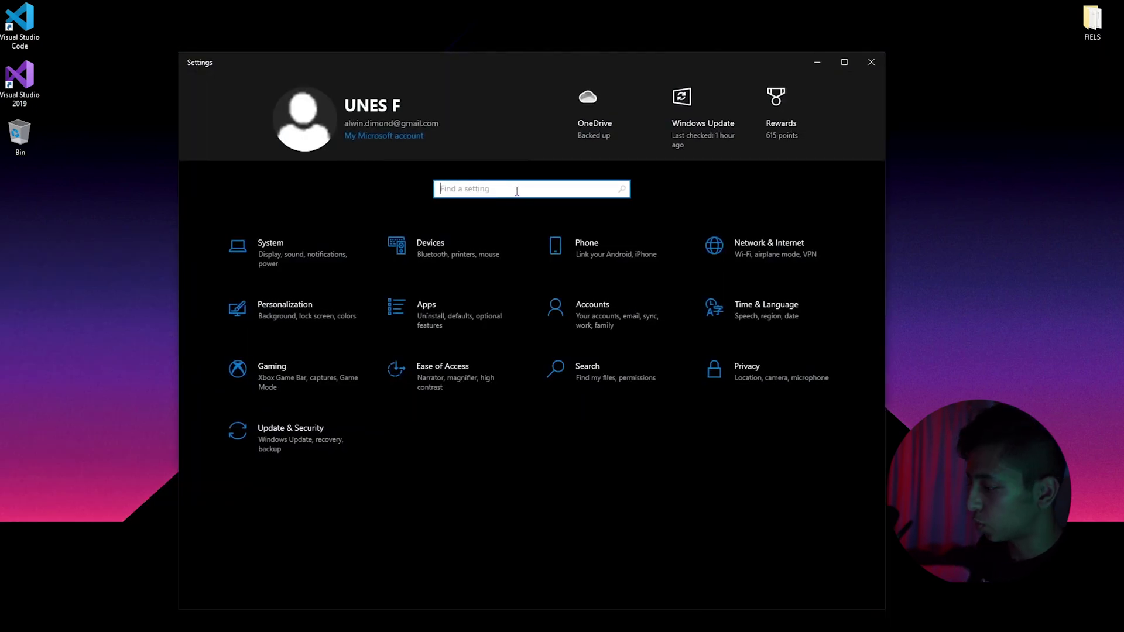
text(s)
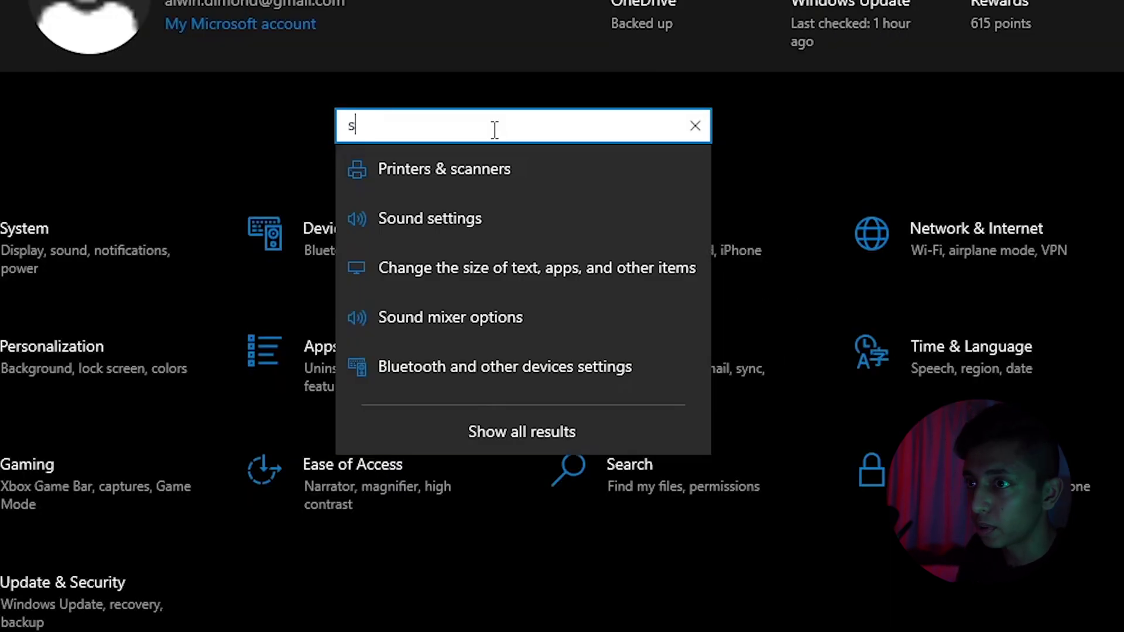
text(tart)
key(Return)
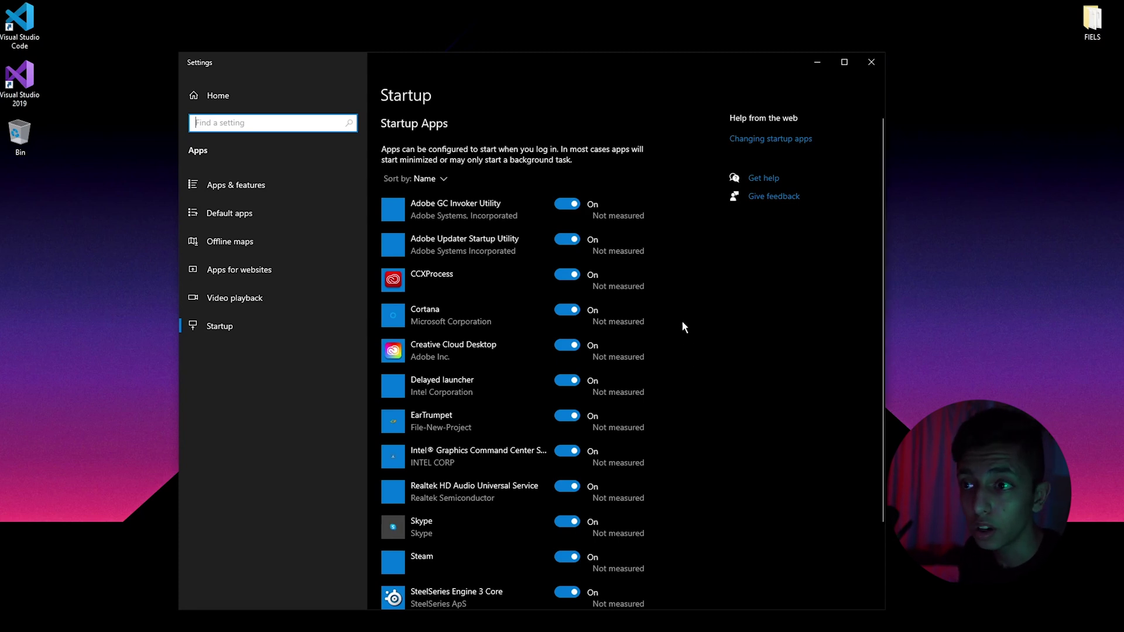
scroll(596, 253, down, 2)
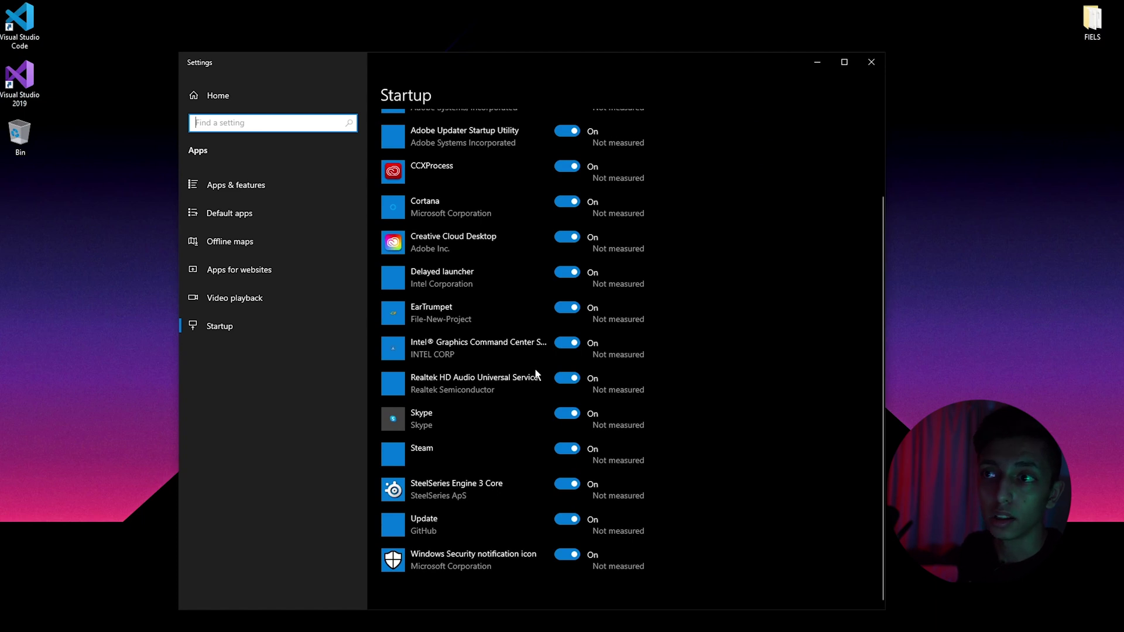
scroll(536, 375, up, 2)
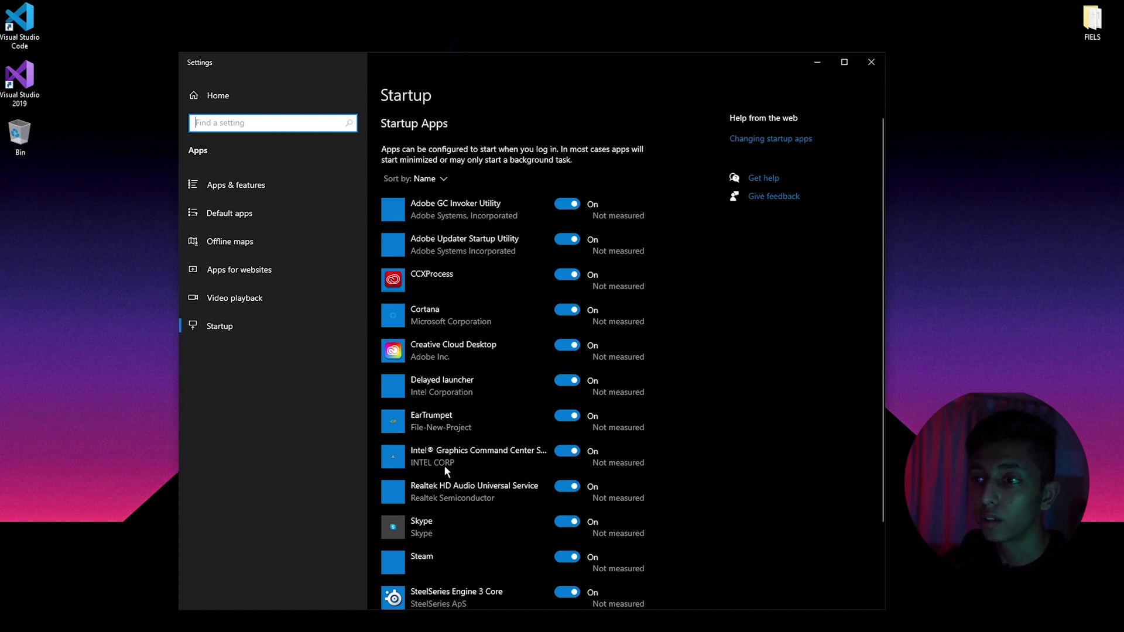
scroll(457, 462, down, 2)
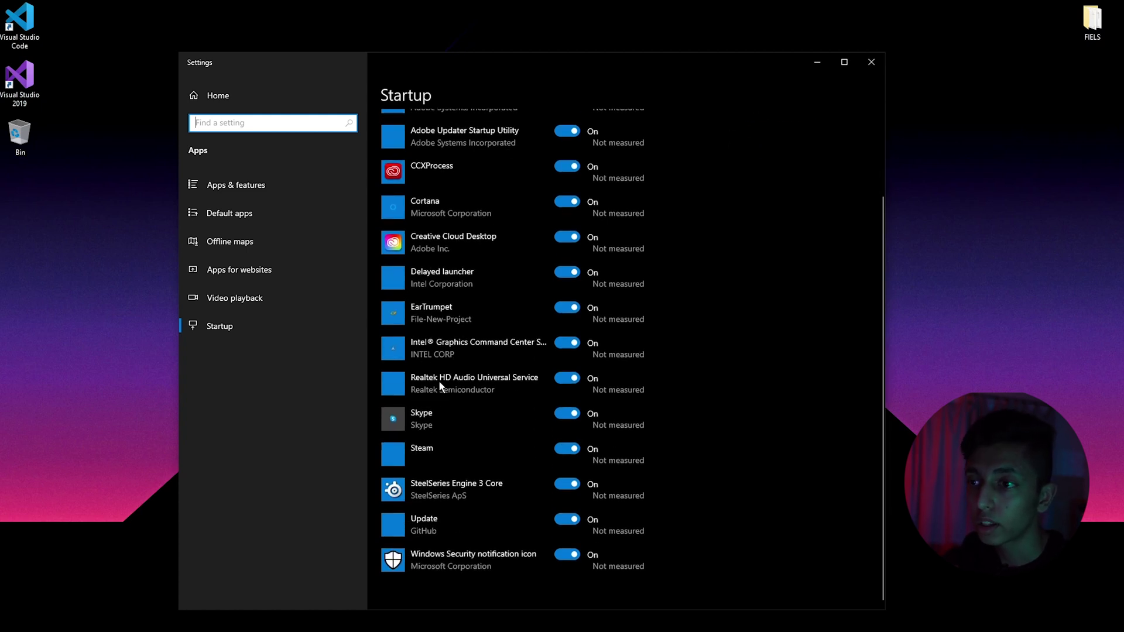
Turn off Skype, the GitHub Update app and Cortana at startup
click(569, 413)
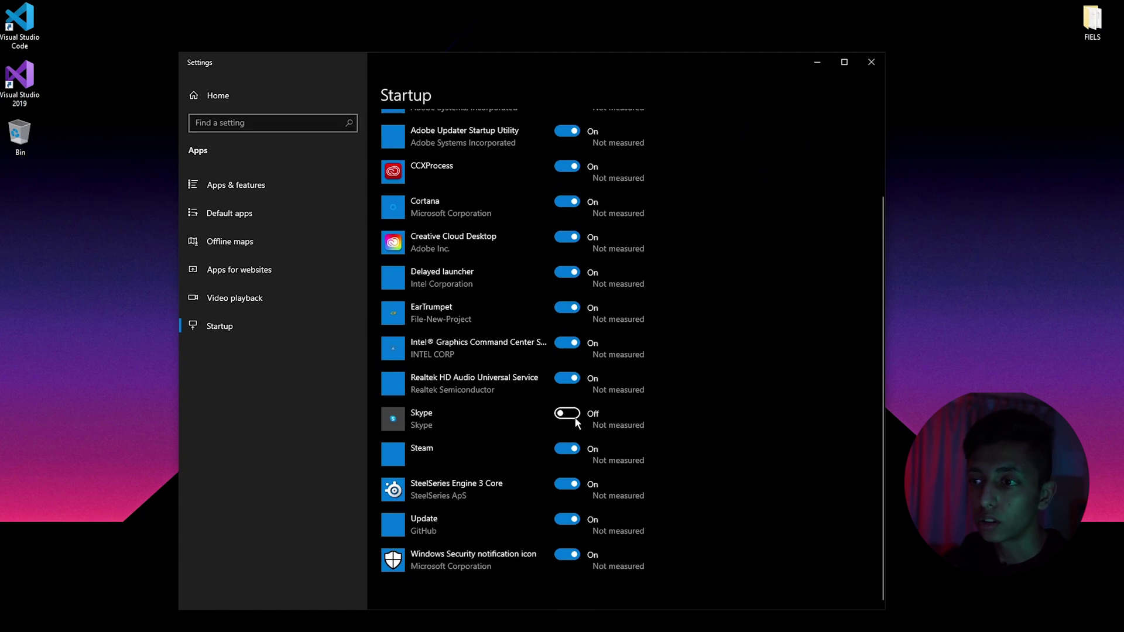
click(564, 520)
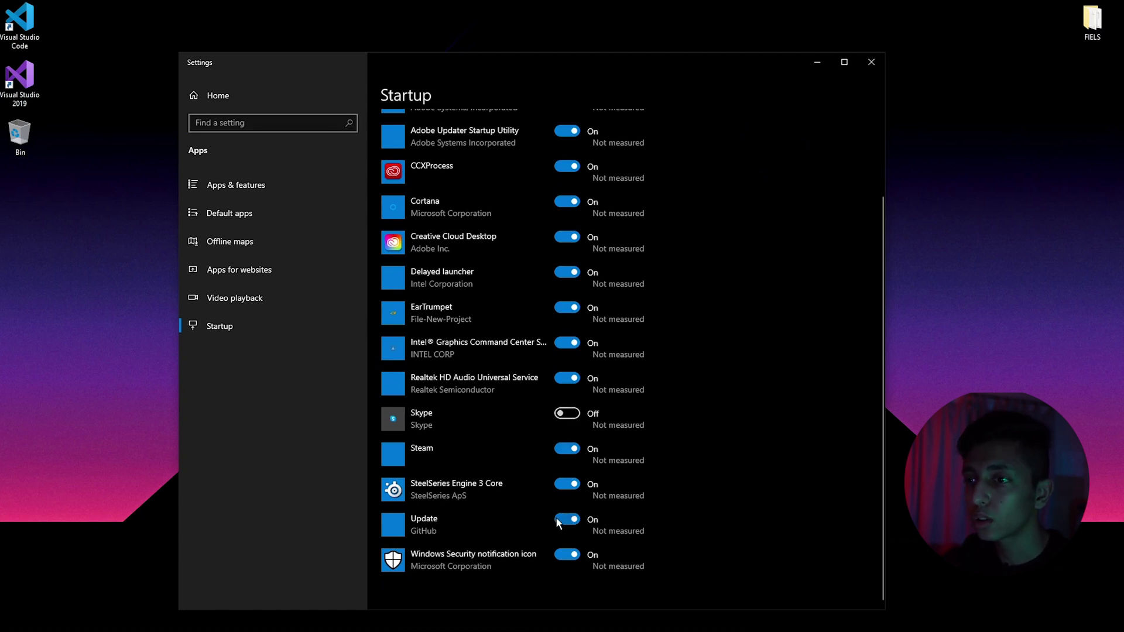
scroll(558, 525, up, 2)
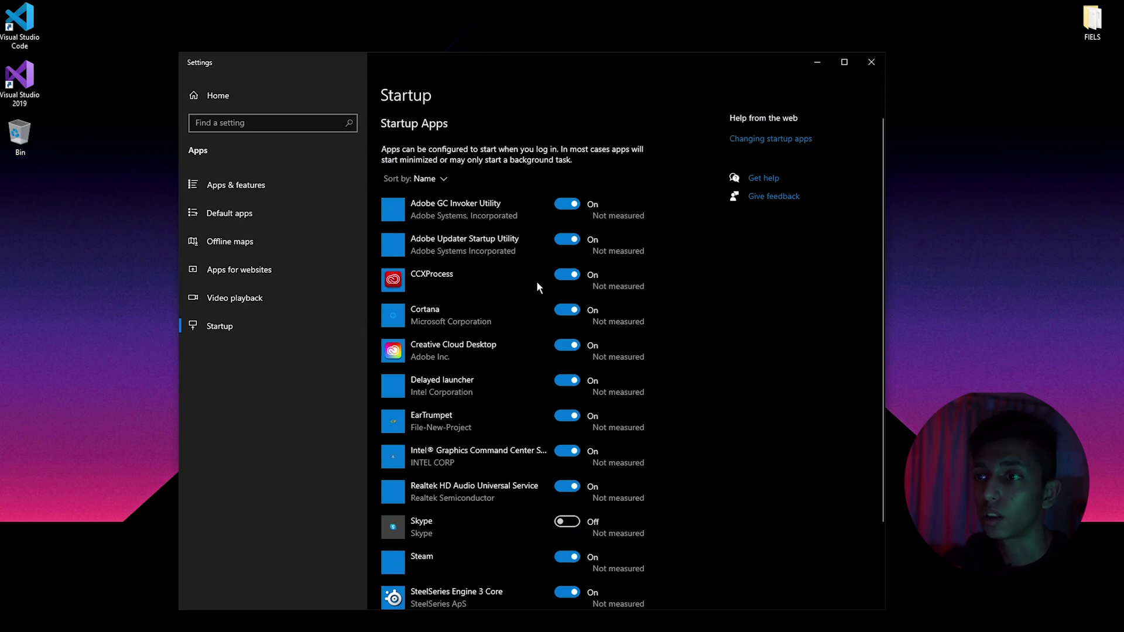
click(577, 310)
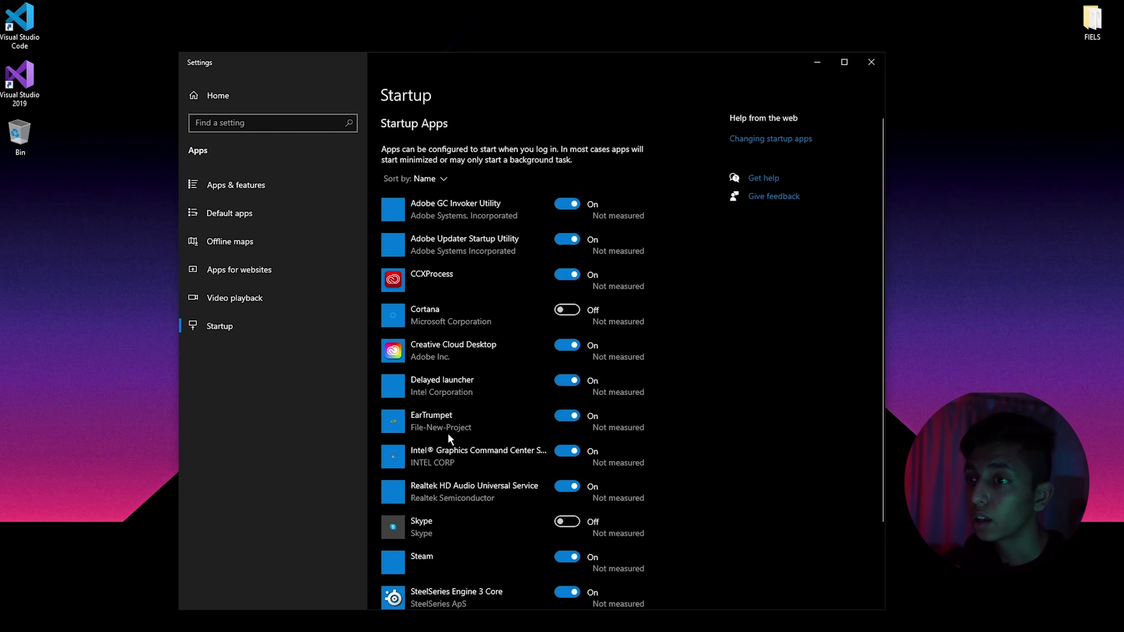
click(1022, 620)
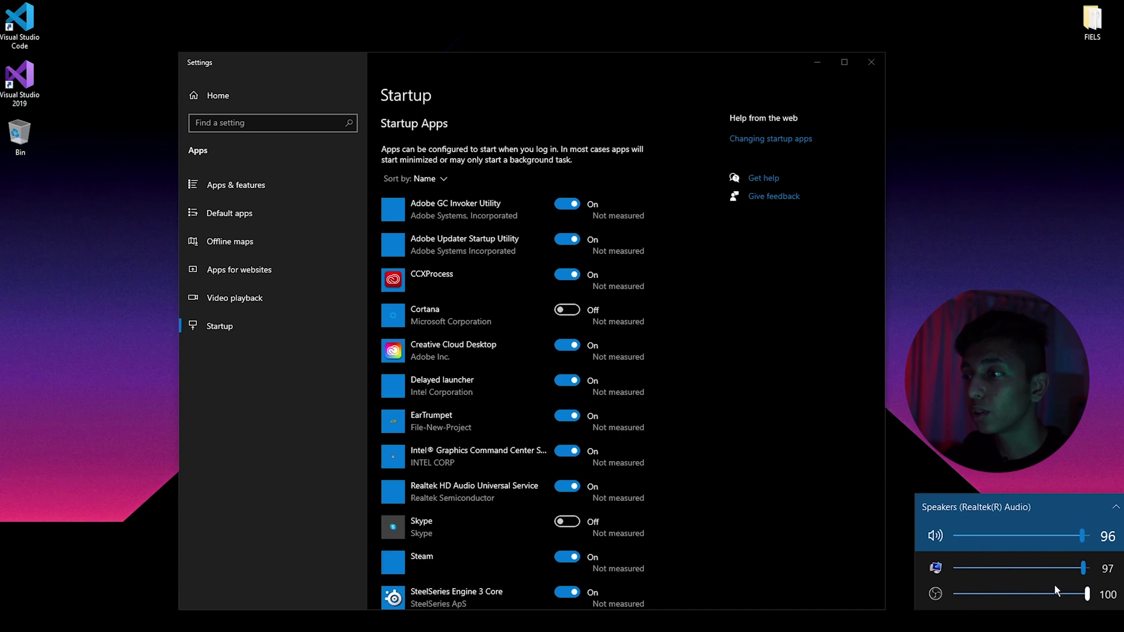
Dismiss the EarTrumpet and Windows volume flyouts, then bring up the Start menu
mouse_move(1071, 630)
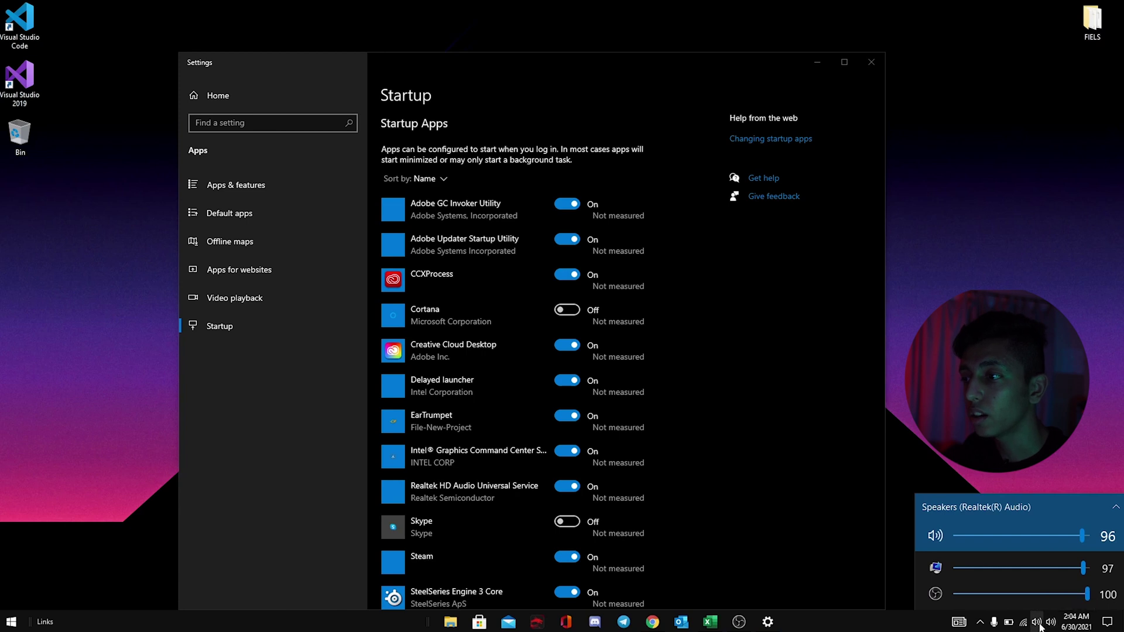
click(1049, 623)
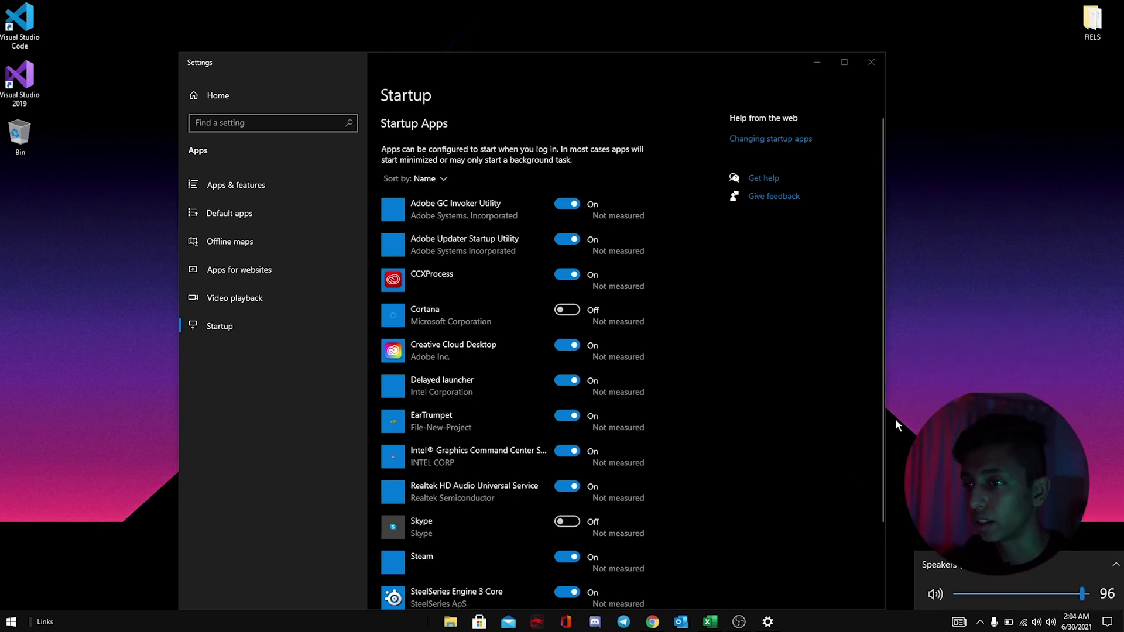
click(712, 493)
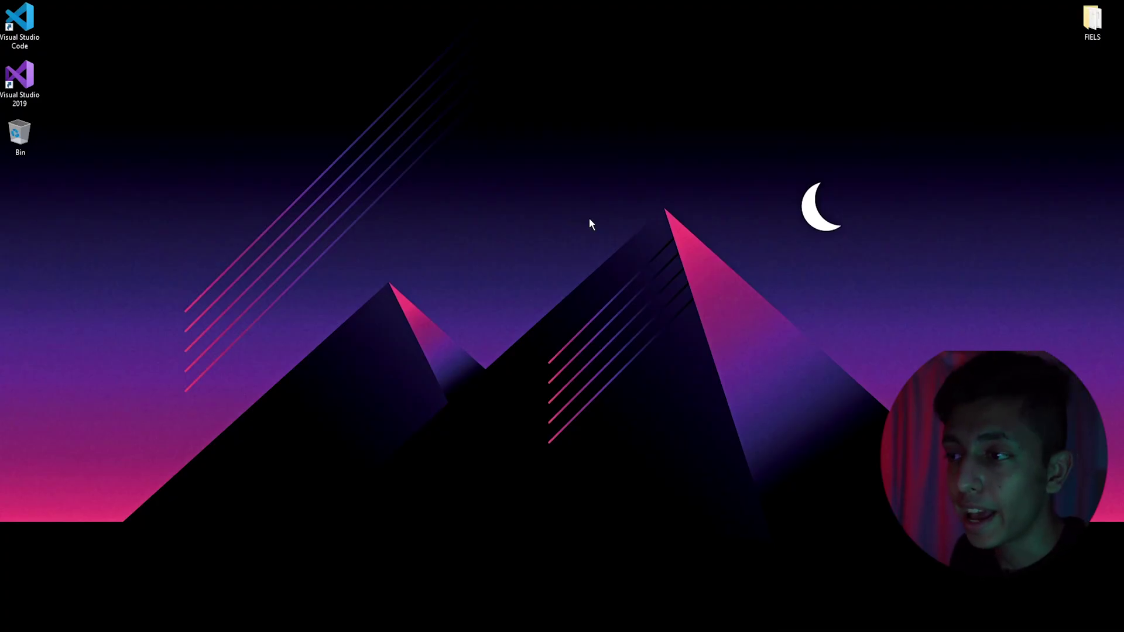
key(super)
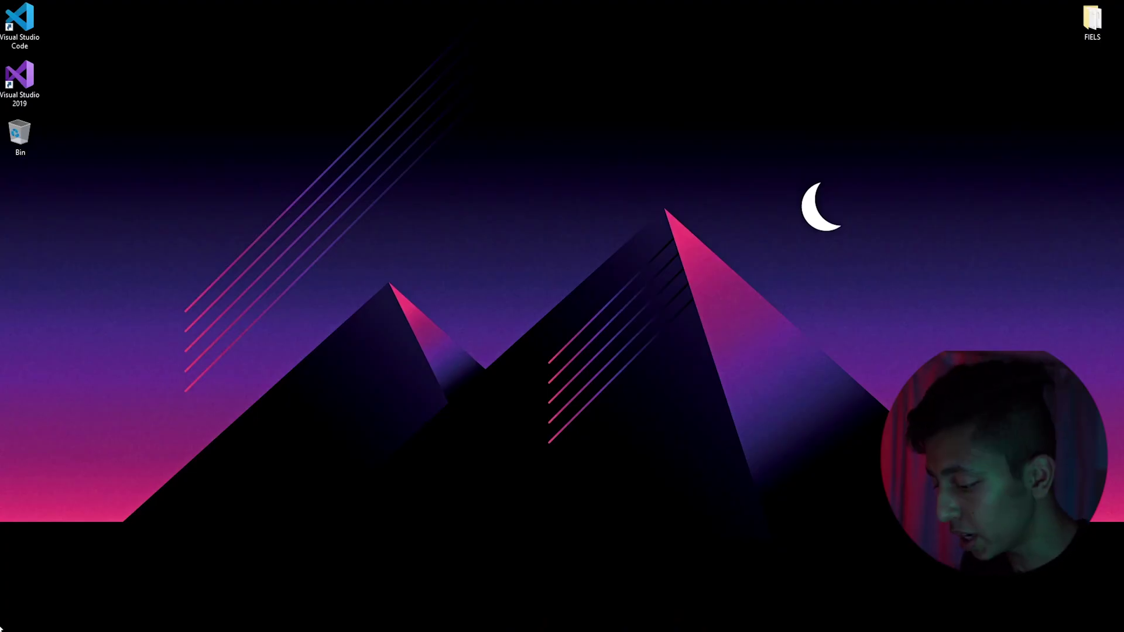
Search 'sugges' and open the 'Show suggestions occasionally in Start' setting
key(super)
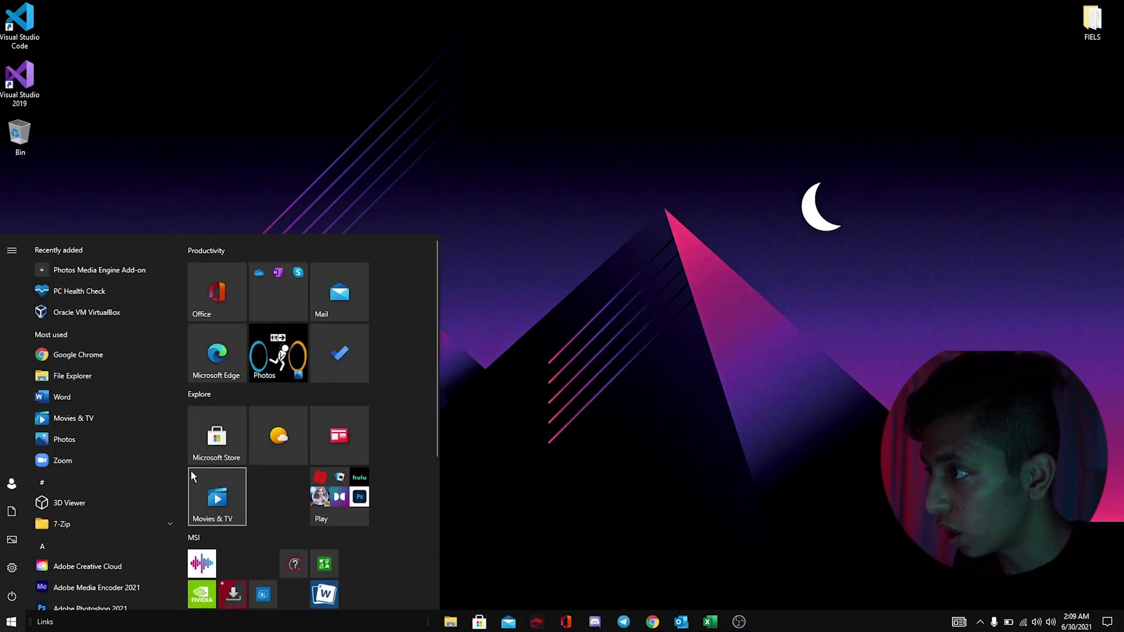
text(sugges)
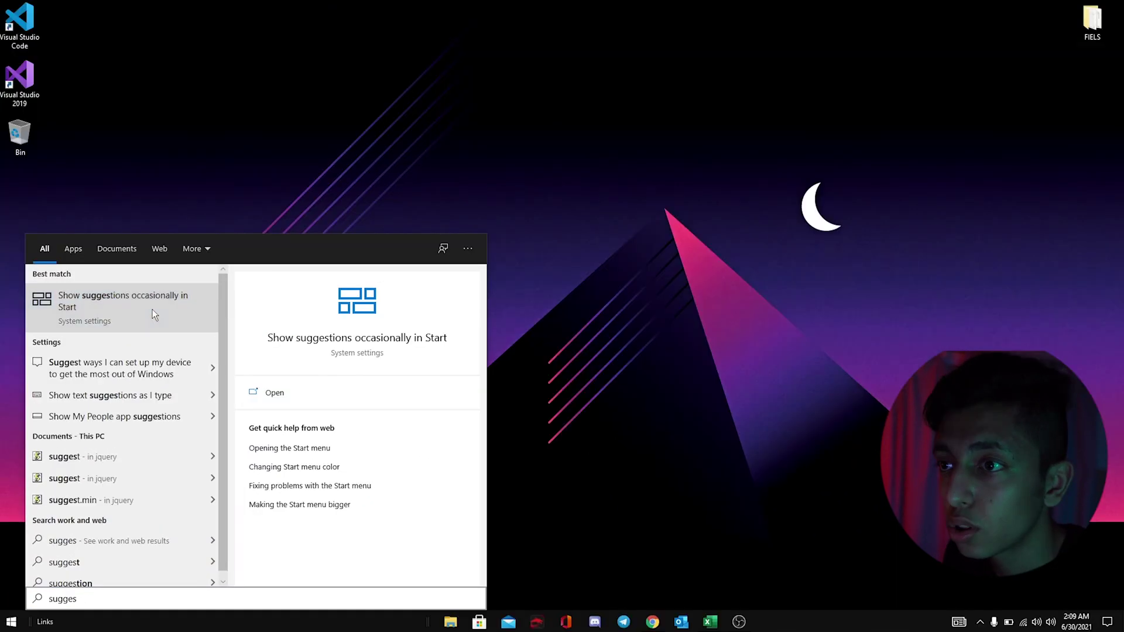
click(72, 222)
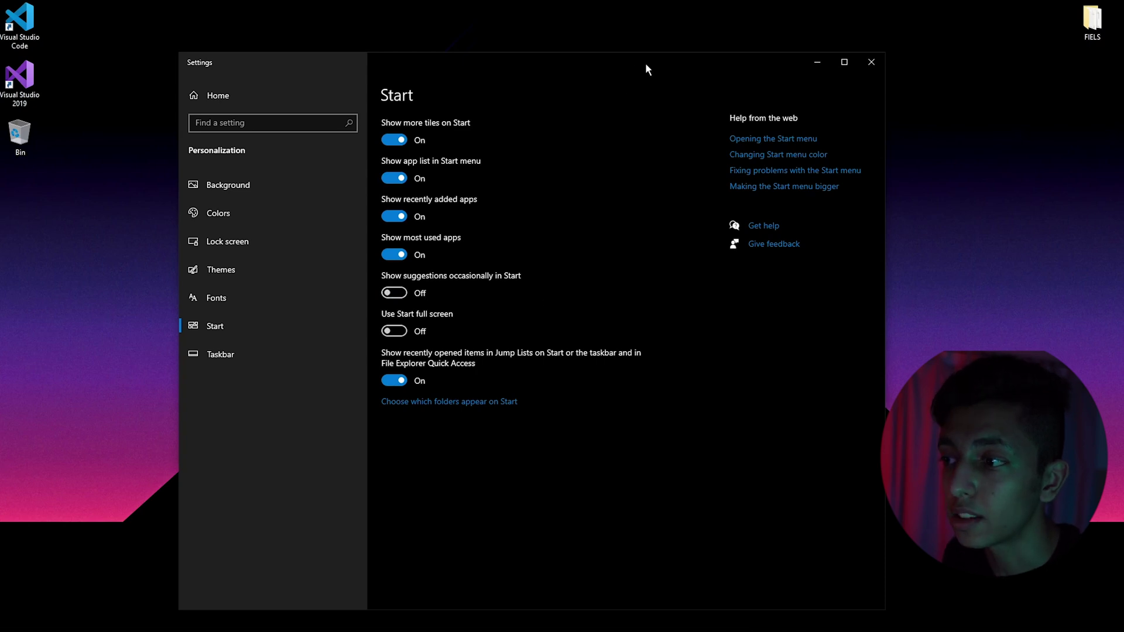
Nudge the Settings window left and switch 'Show more tiles on Start' Off
drag(647, 69, 615, 63)
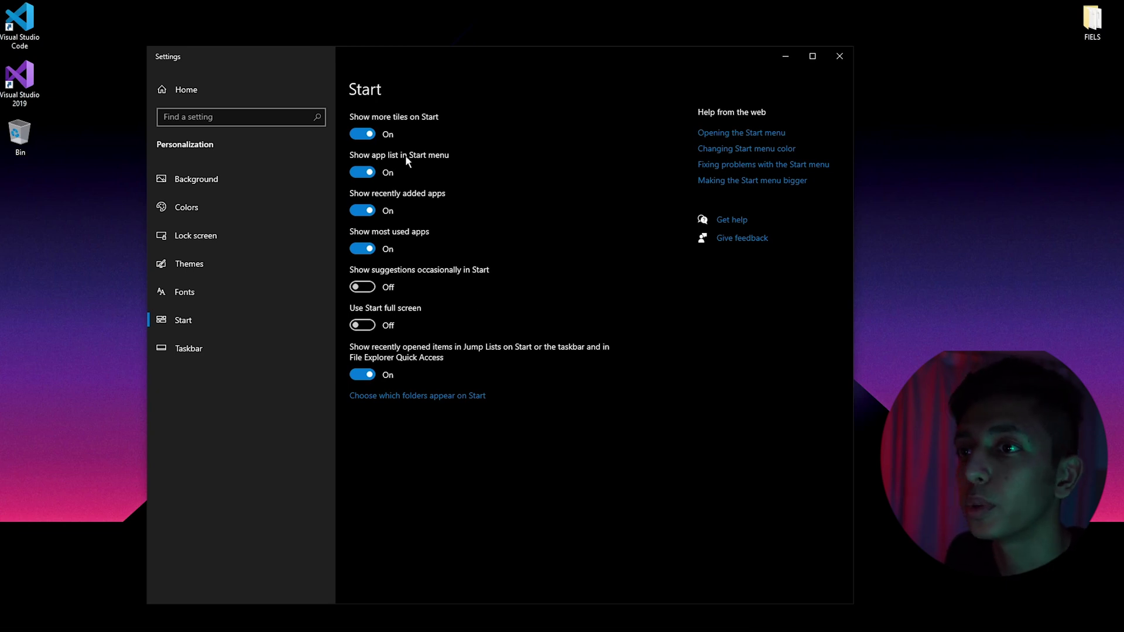
click(379, 135)
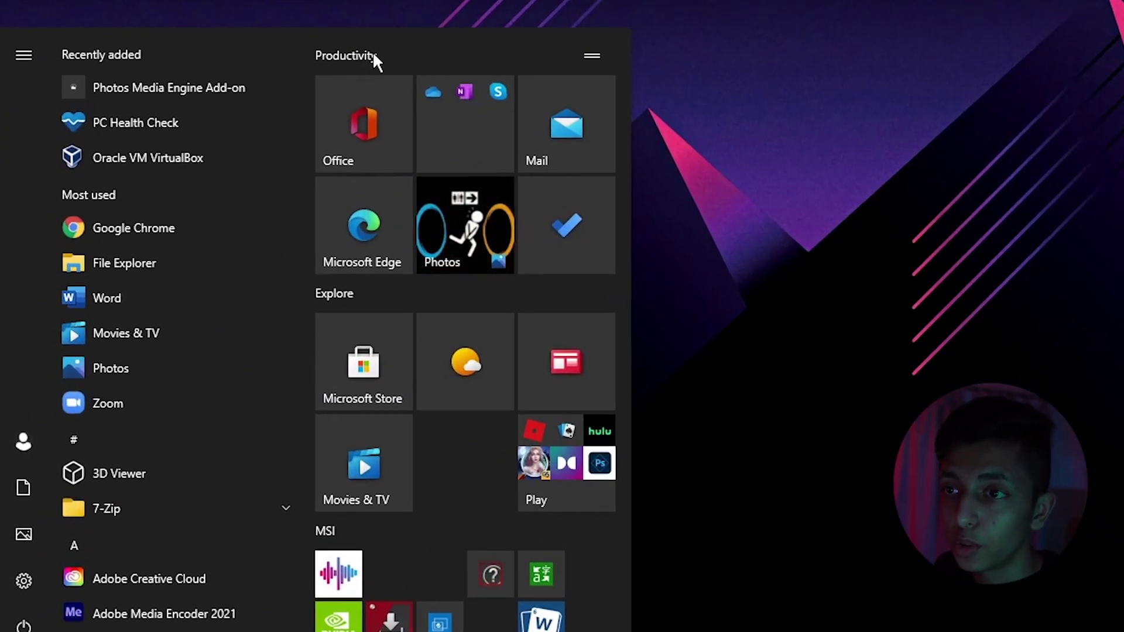
Unpin the Productivity, Explore and MSI tile groups, leaving only This PC and Bin
right_click(373, 53)
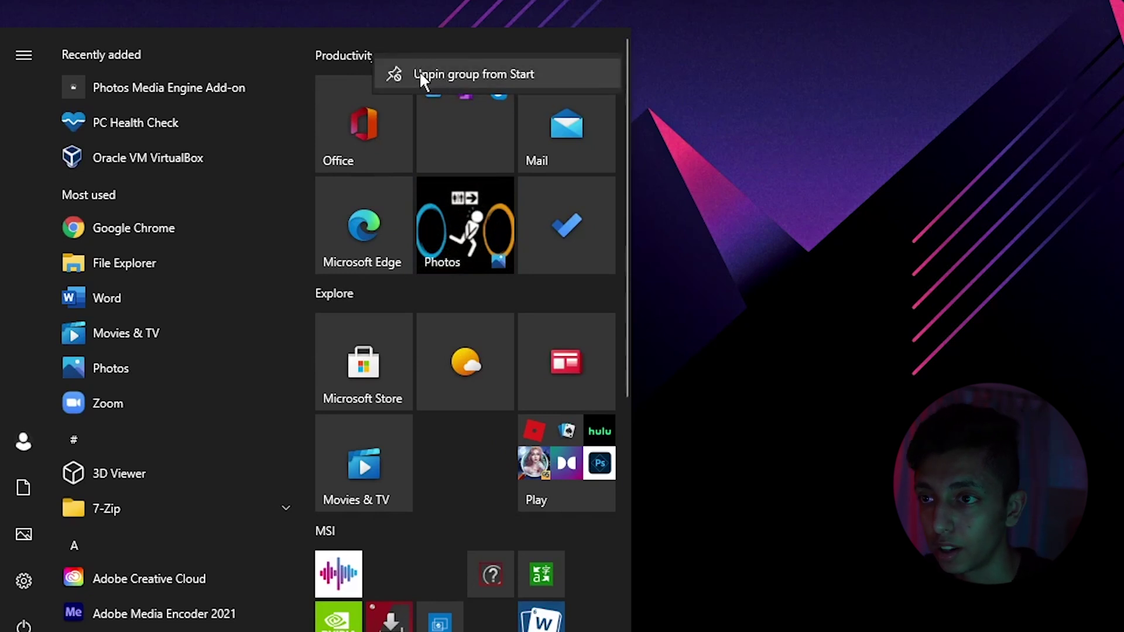
click(419, 73)
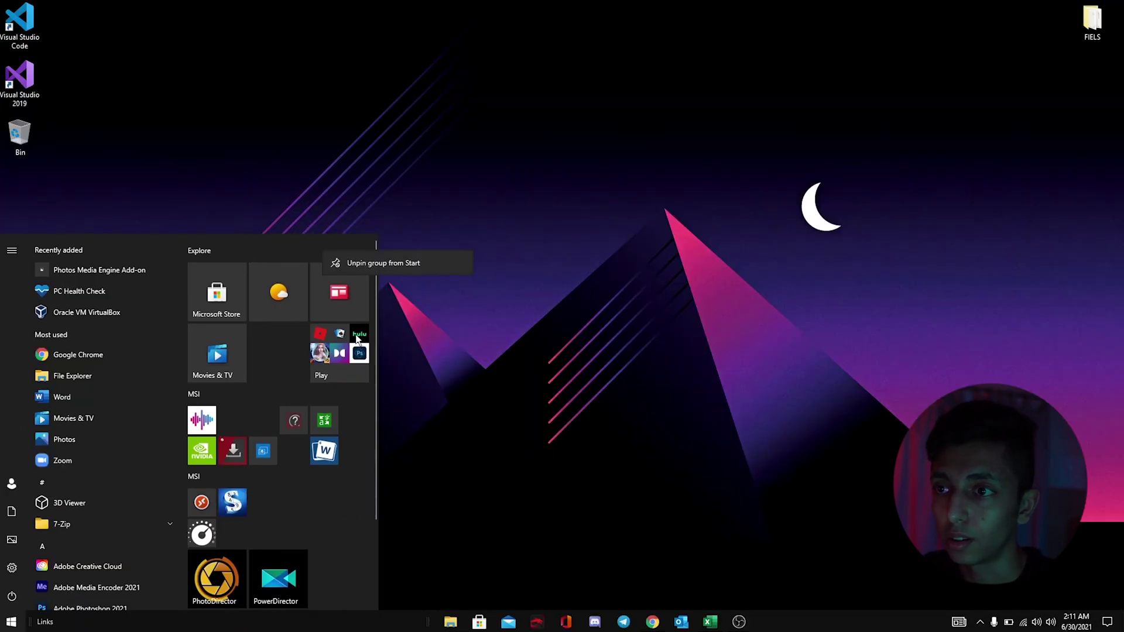
click(351, 263)
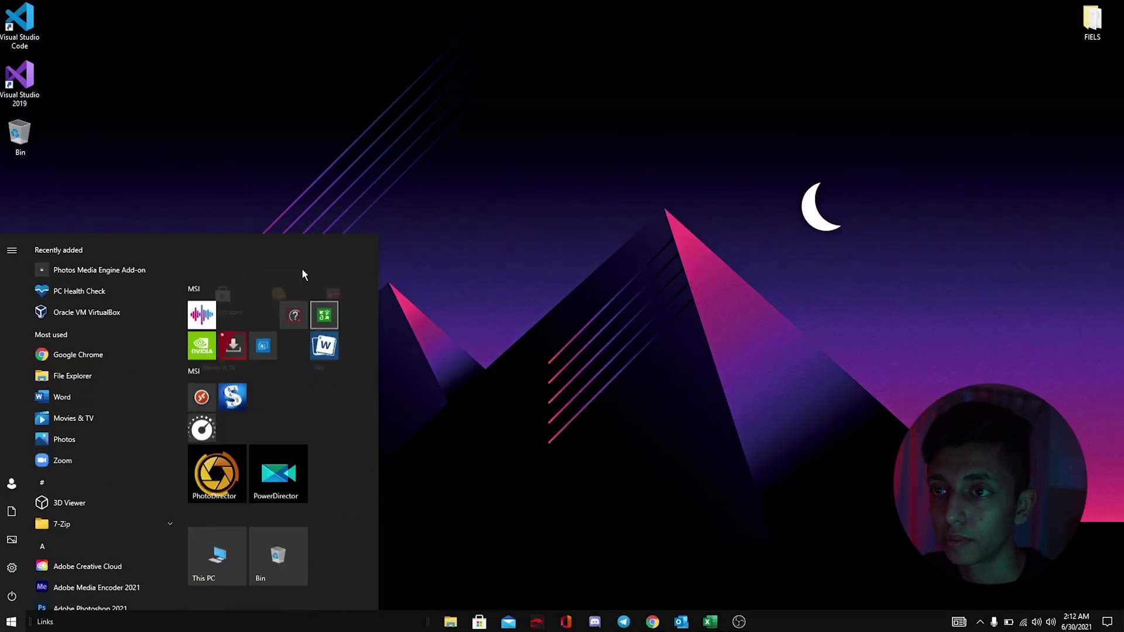
right_click(293, 251)
click(287, 261)
click(318, 268)
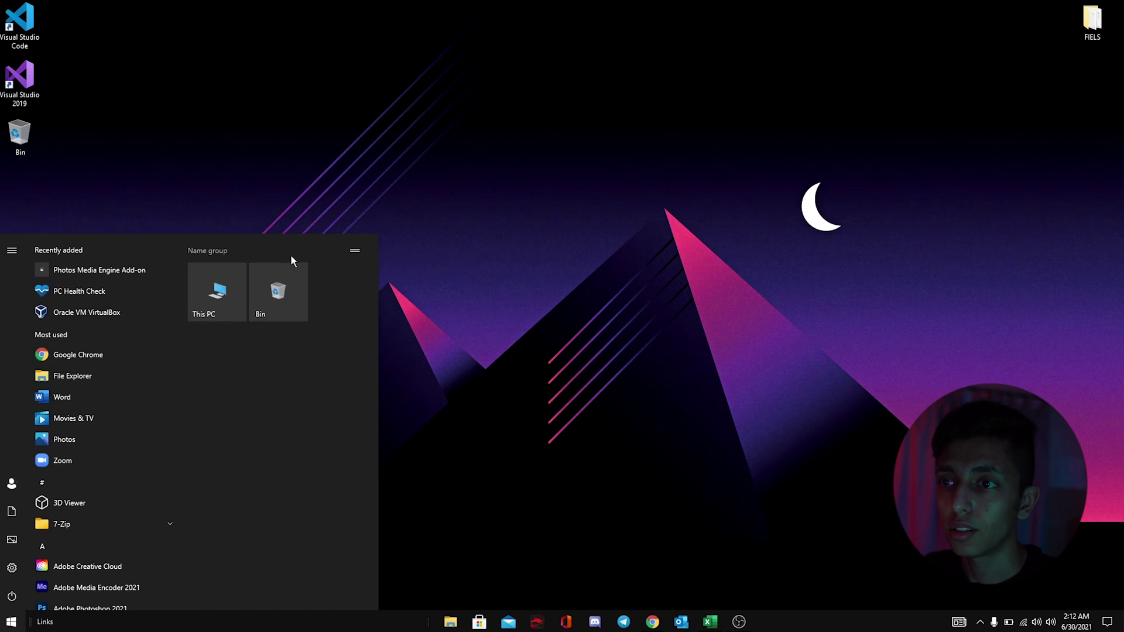
right_click(293, 255)
click(319, 269)
key(Escape)
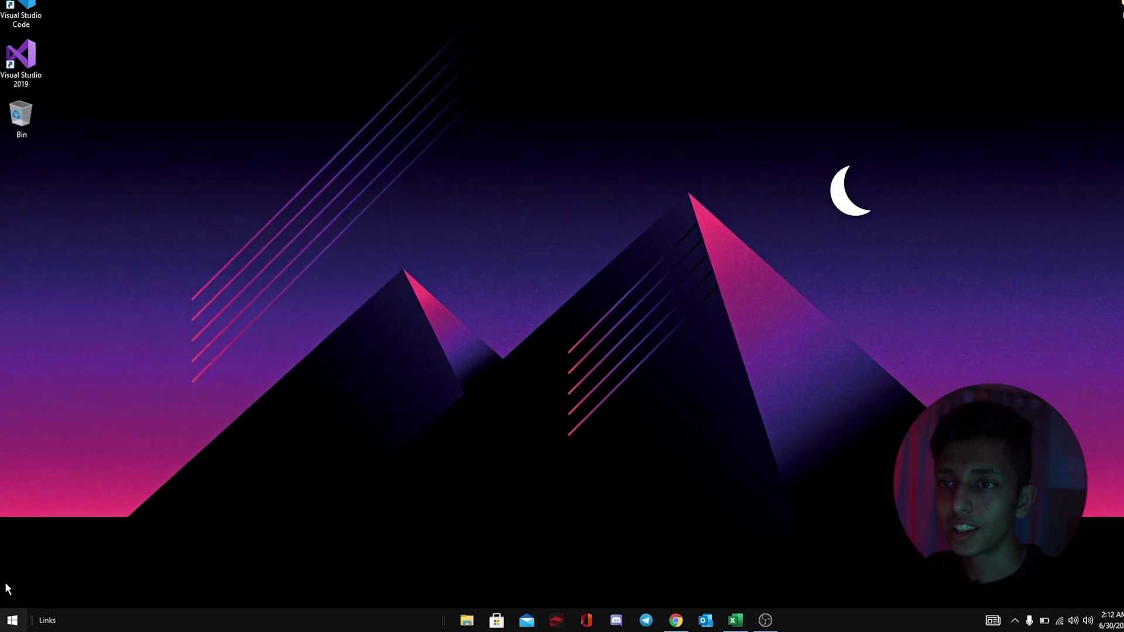
Open Start and scroll the tile-free app list down and back to the top
click(11, 622)
scroll(128, 280, down, 5)
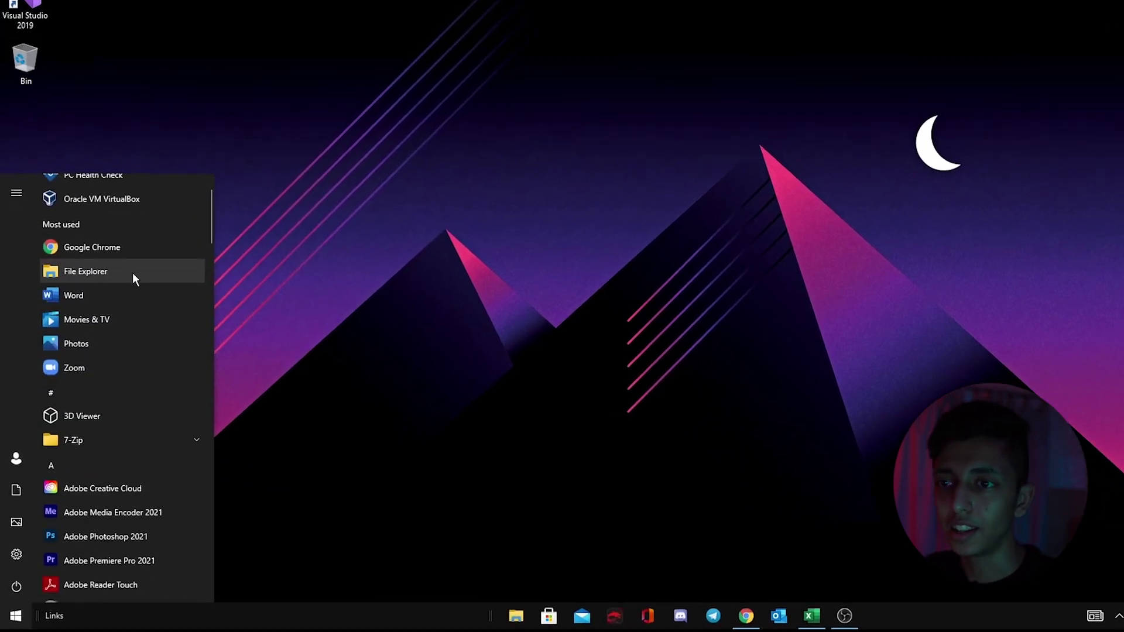
scroll(162, 241, down, 5)
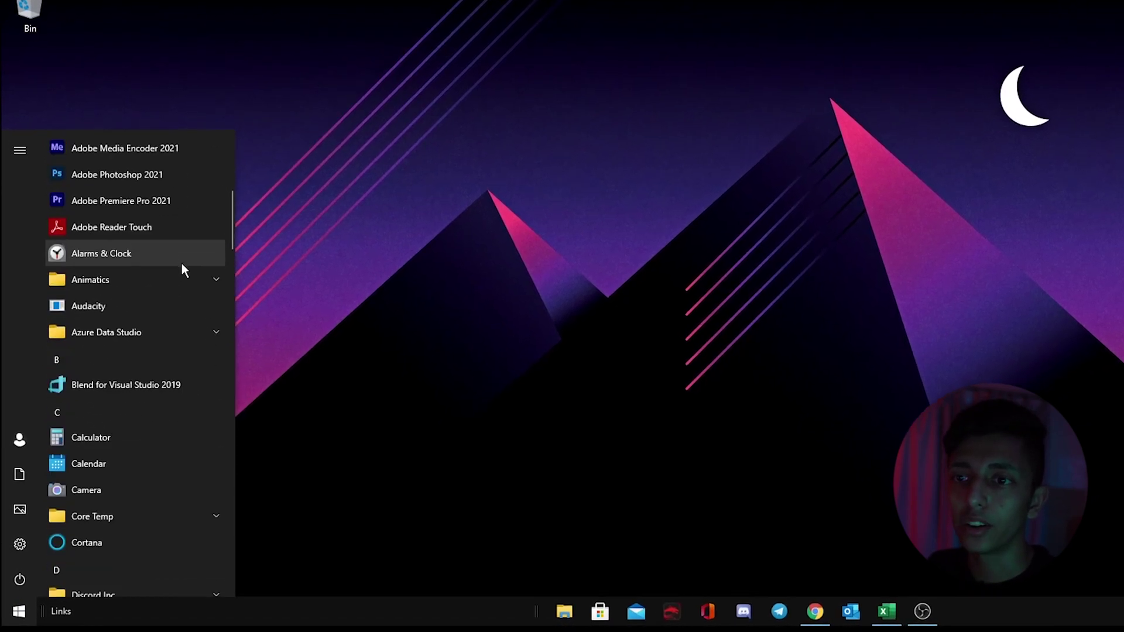
scroll(207, 229, down, 3)
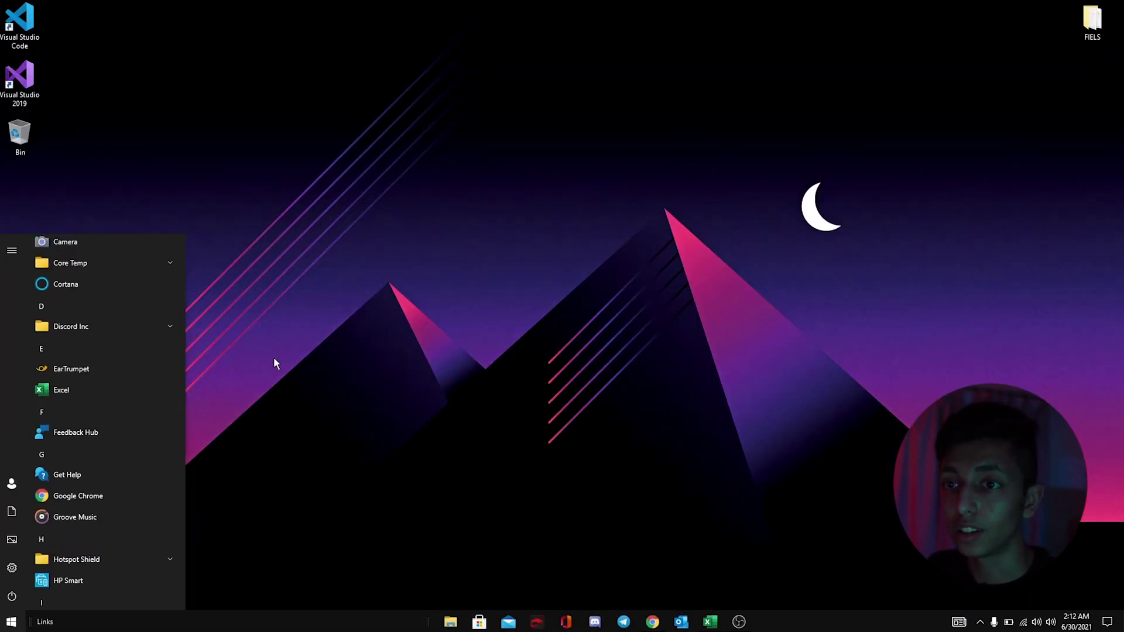
scroll(161, 301, down, 3)
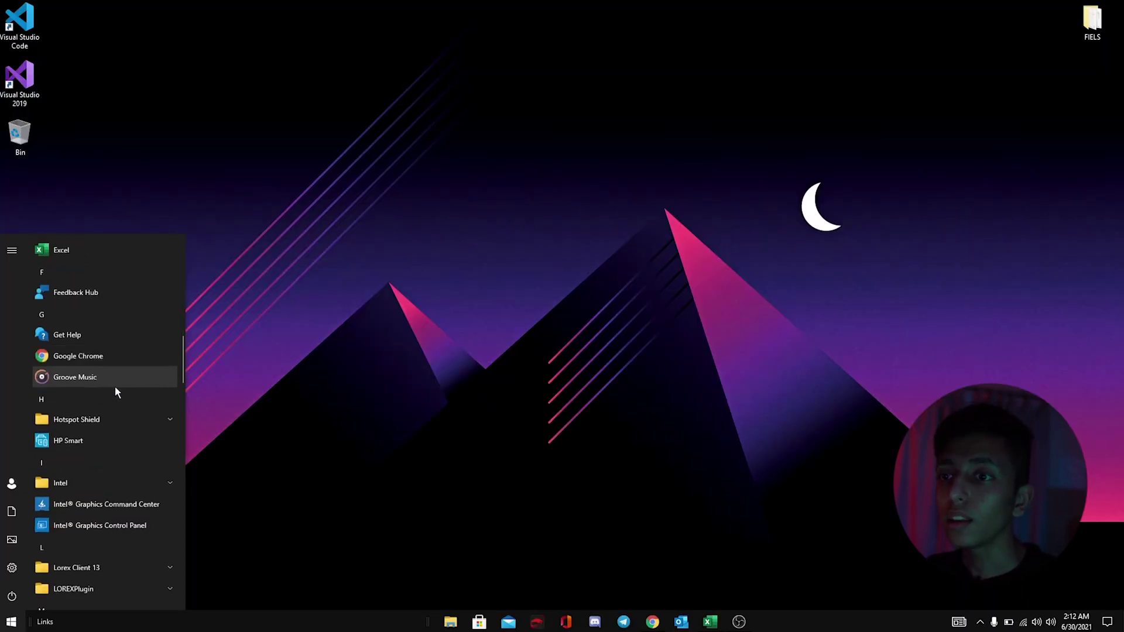
scroll(116, 390, down, 12)
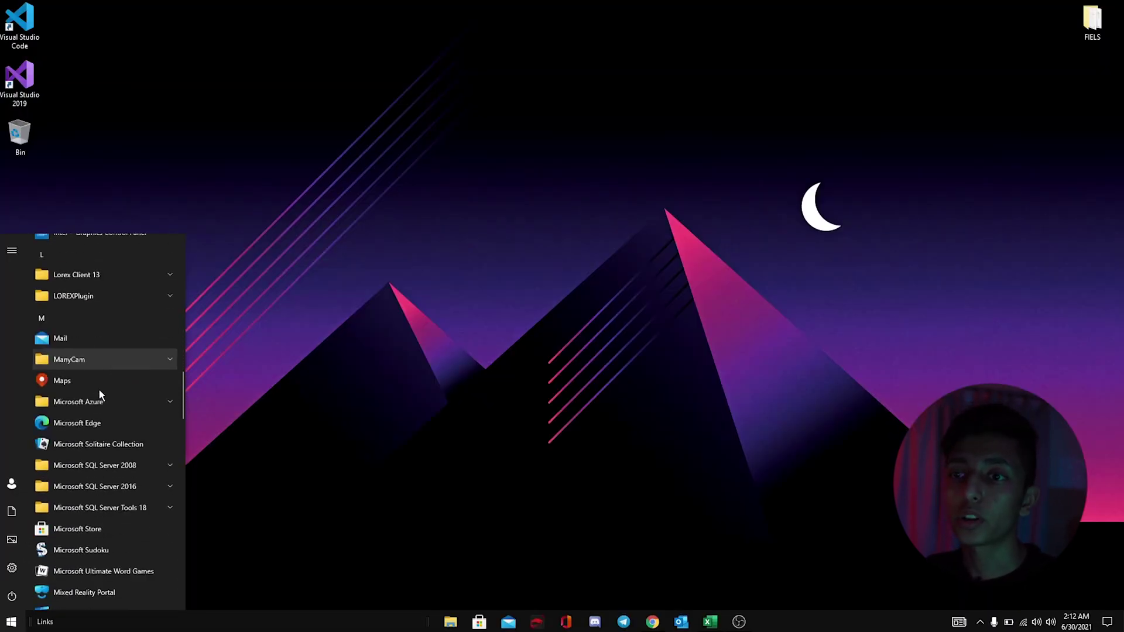
scroll(101, 398, down, 3)
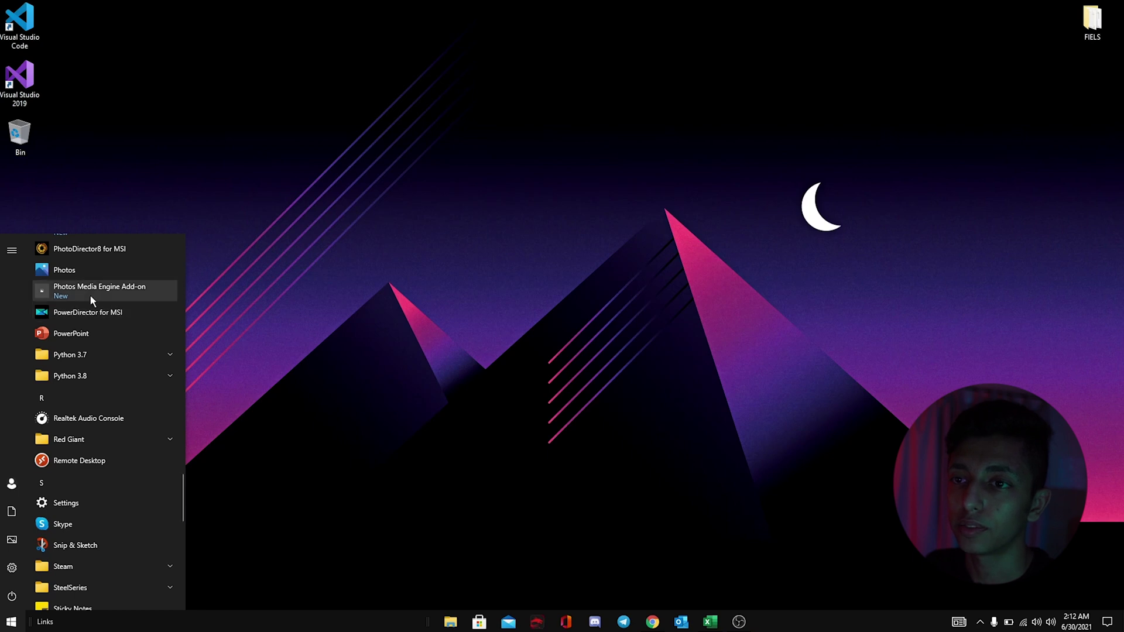
scroll(106, 402, down, 1)
scroll(106, 401, up, 4)
scroll(106, 404, up, 10)
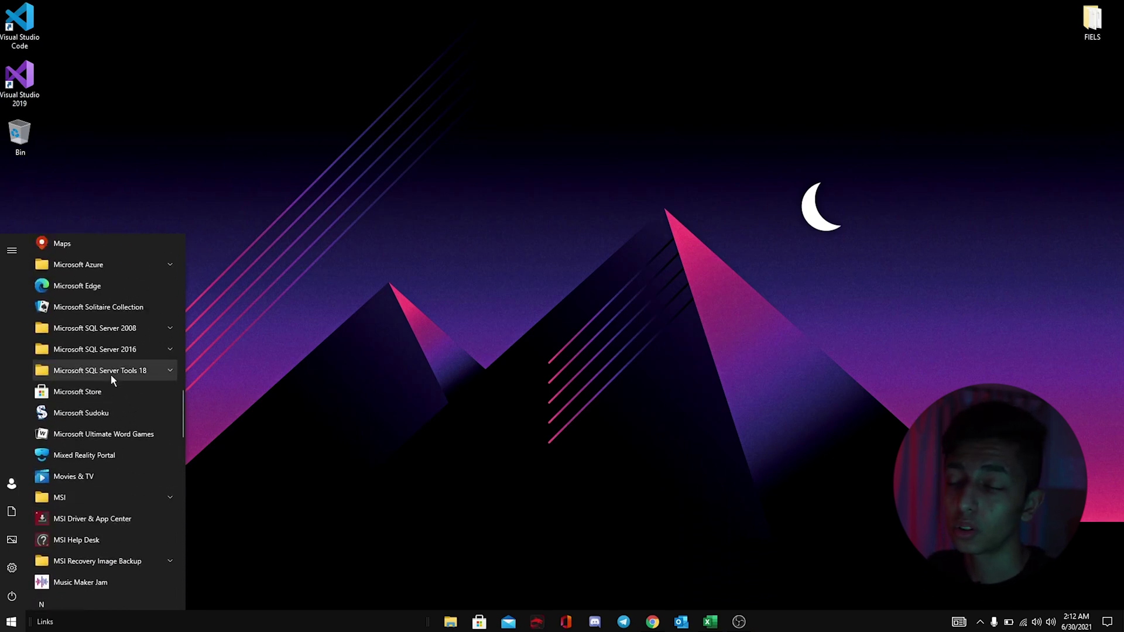
scroll(91, 343, up, 12)
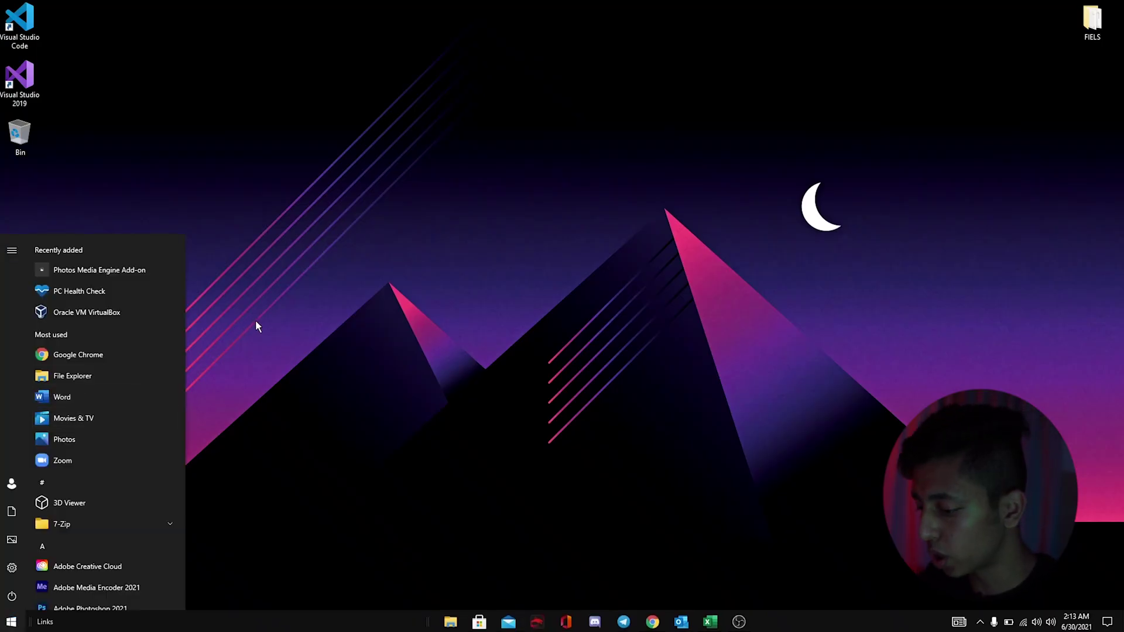
Search 'add' to open Add or remove programs and acknowledge Azure Data Studio's removal message
click(265, 327)
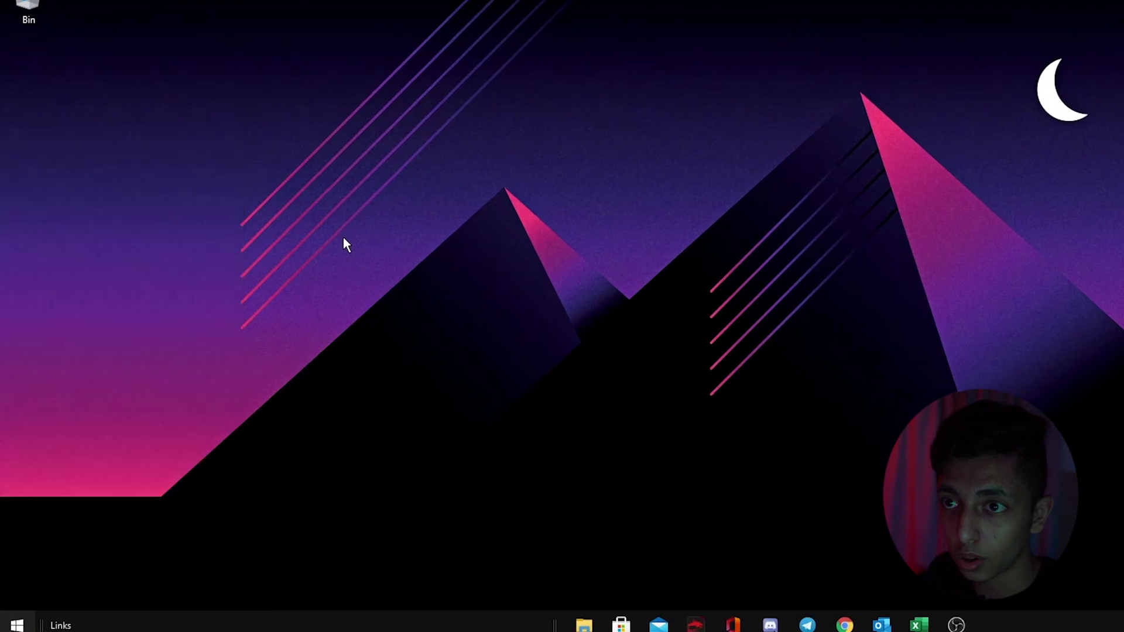
key(super)
text(add)
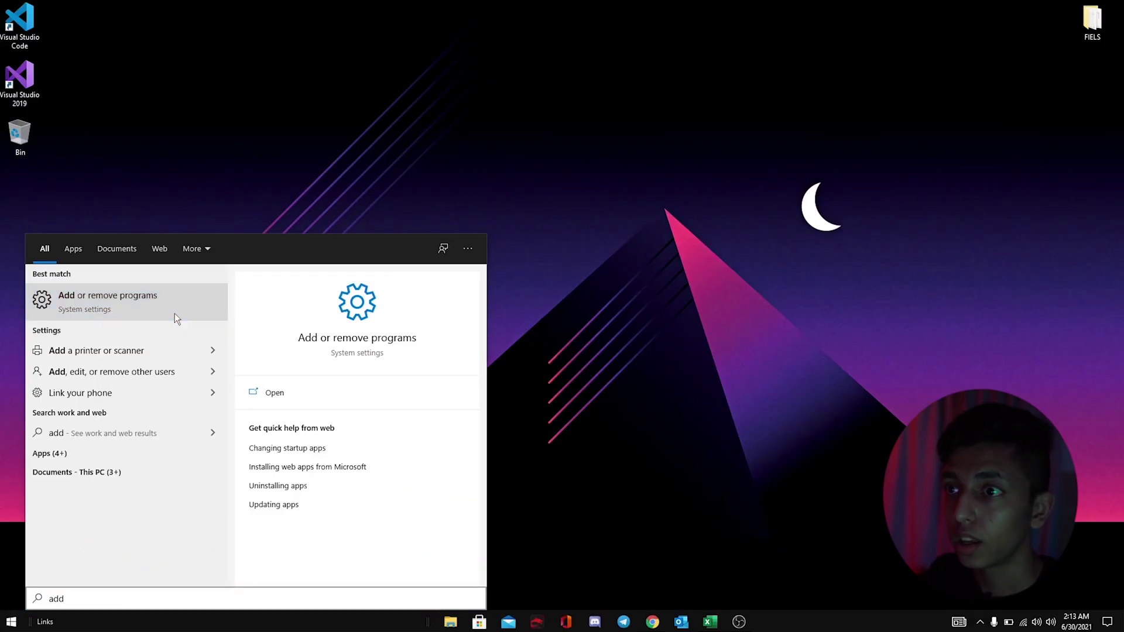
click(174, 315)
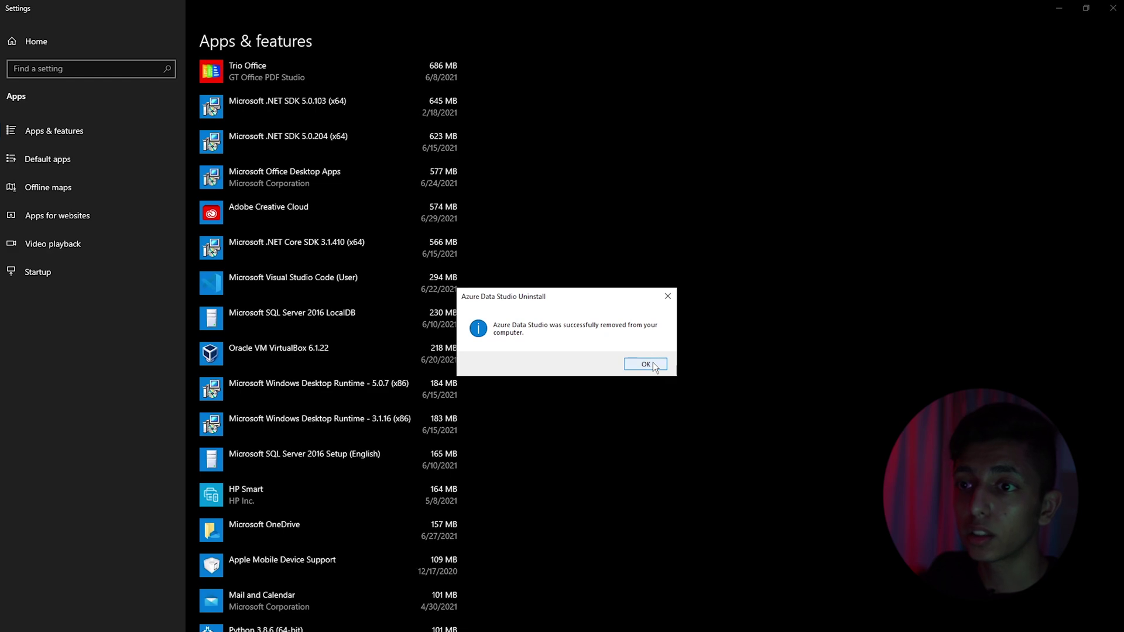
click(653, 362)
Scroll through the Apps & features list of installed apps, sorted by size
scroll(649, 354, up, 8)
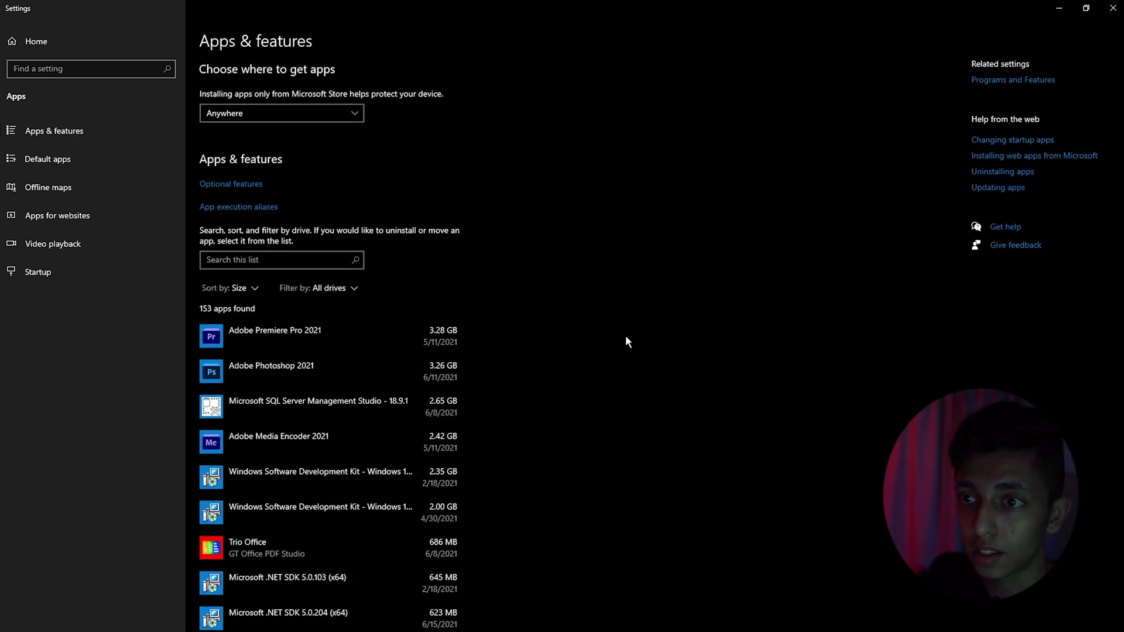
scroll(626, 336, down, 8)
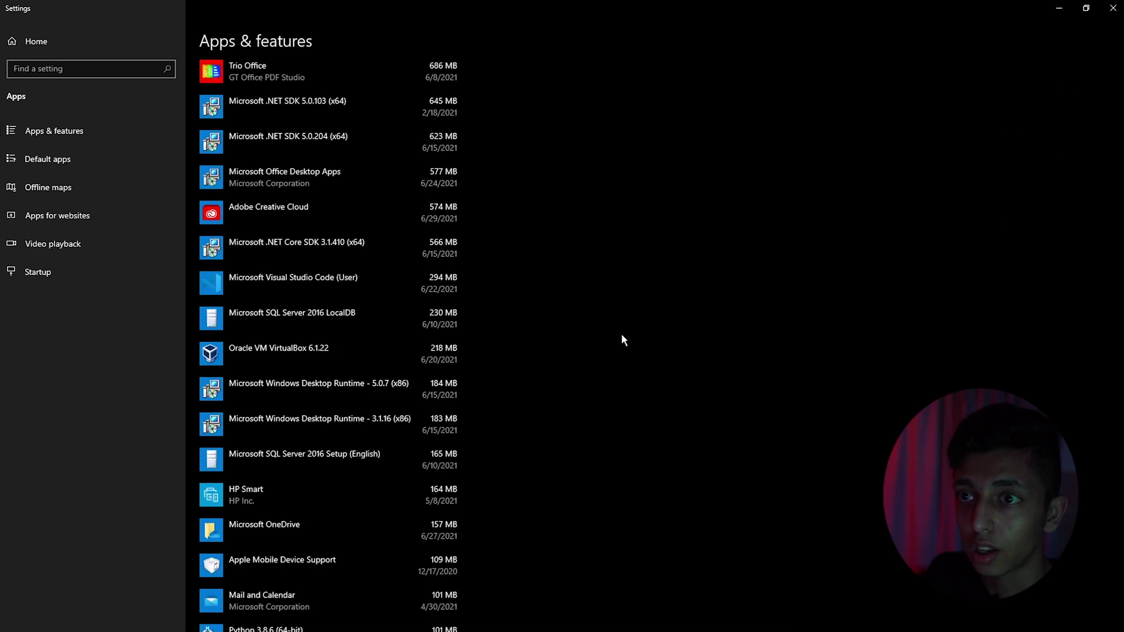
scroll(574, 310, up, 5)
scroll(521, 287, down, 7)
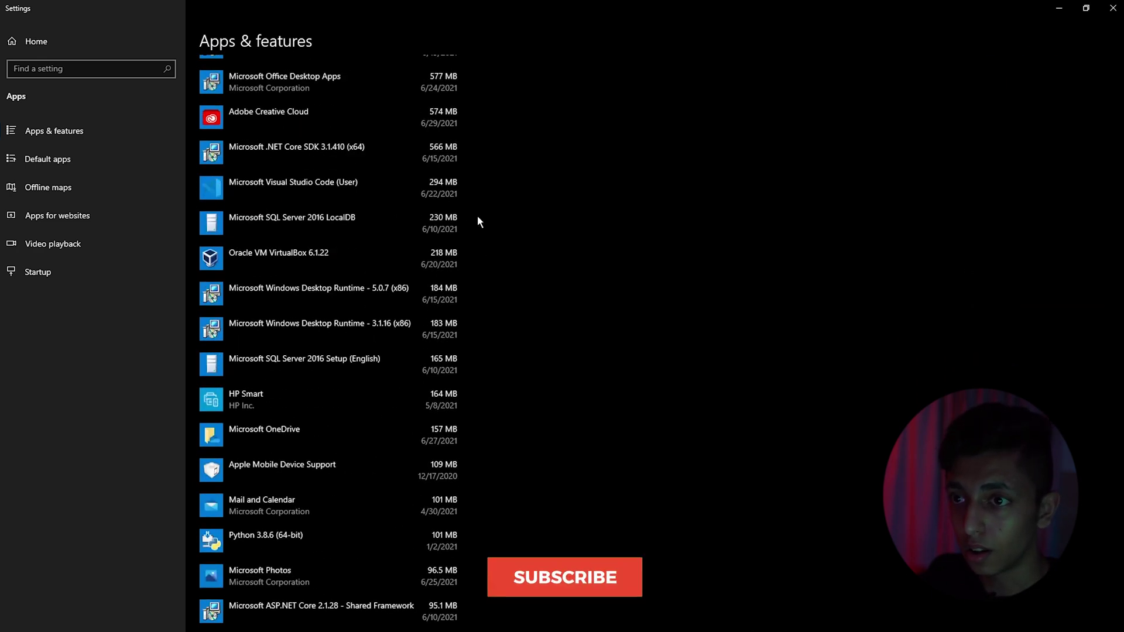
scroll(477, 258, down, 3)
scroll(467, 237, down, 2)
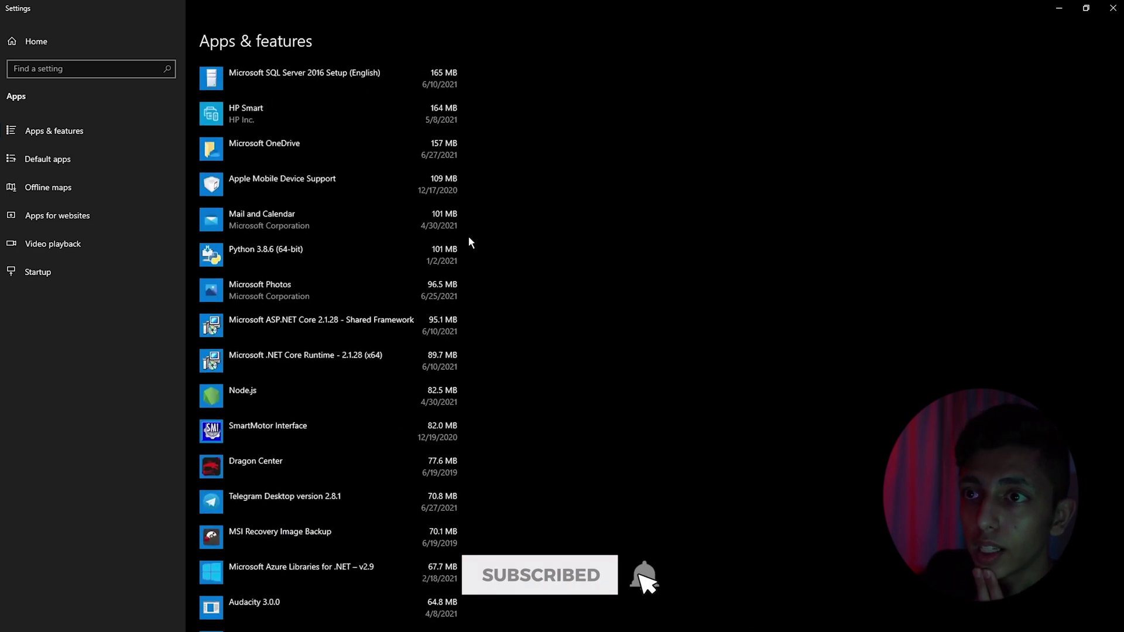
scroll(440, 190, up, 12)
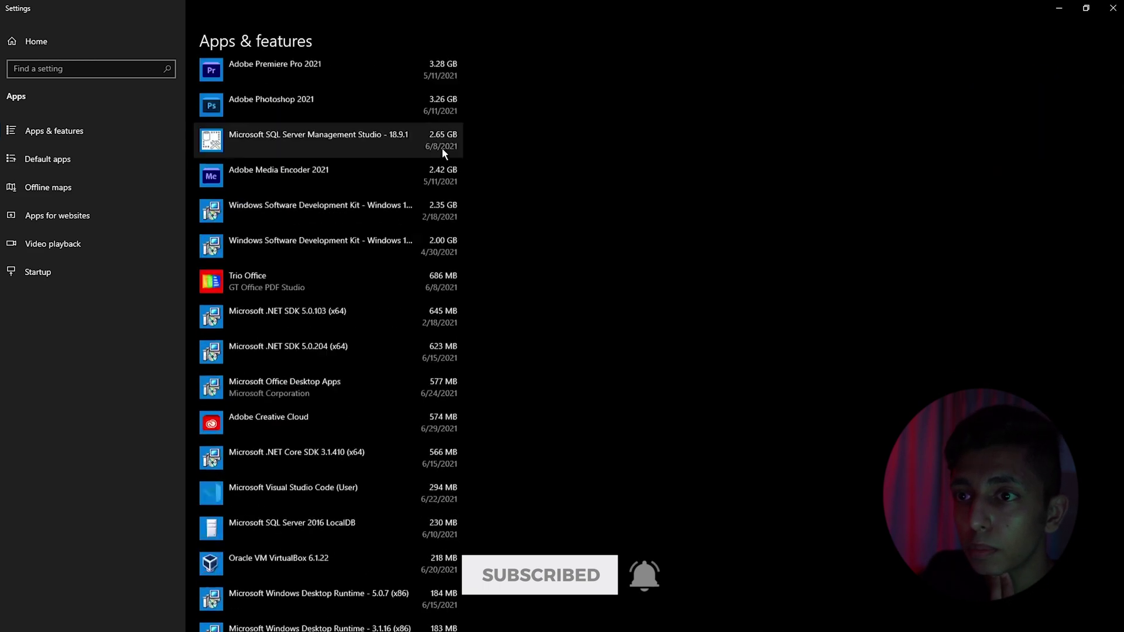
scroll(285, 257, down, 5)
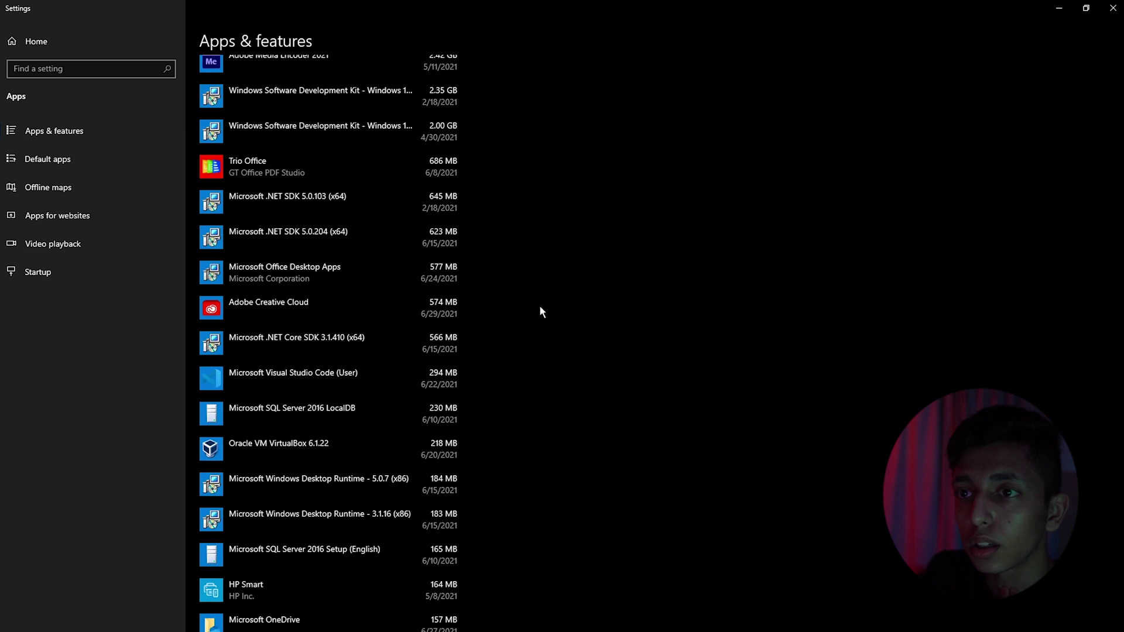
scroll(340, 307, down, 5)
scroll(342, 311, down, 6)
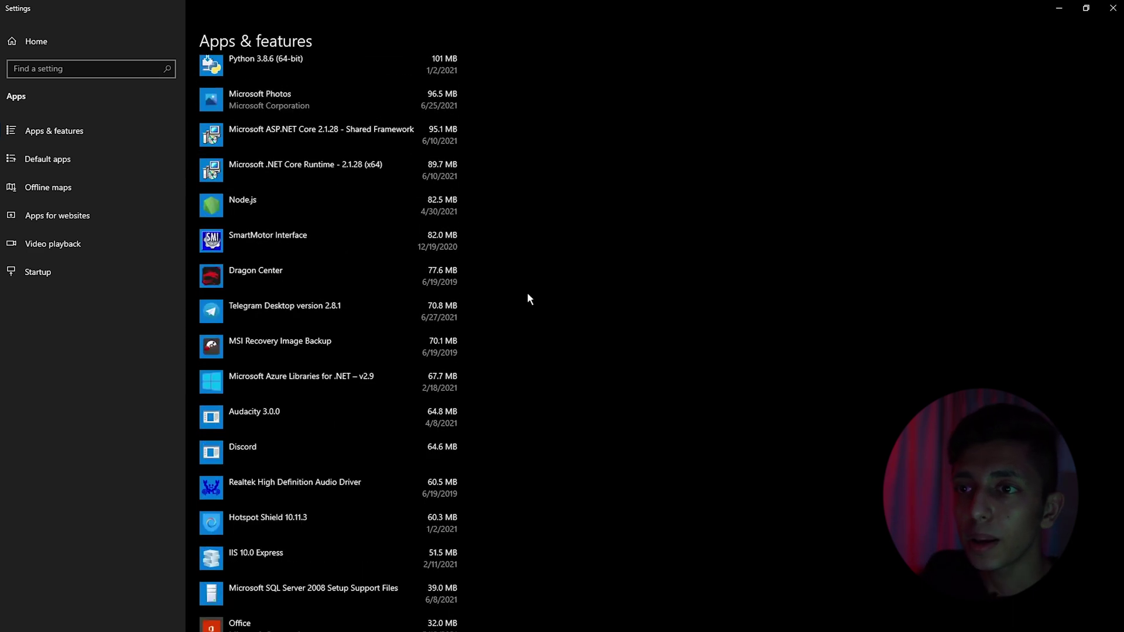
Uninstall Dragon Center from Apps & features, confirming removal in the flyout
click(394, 285)
click(431, 325)
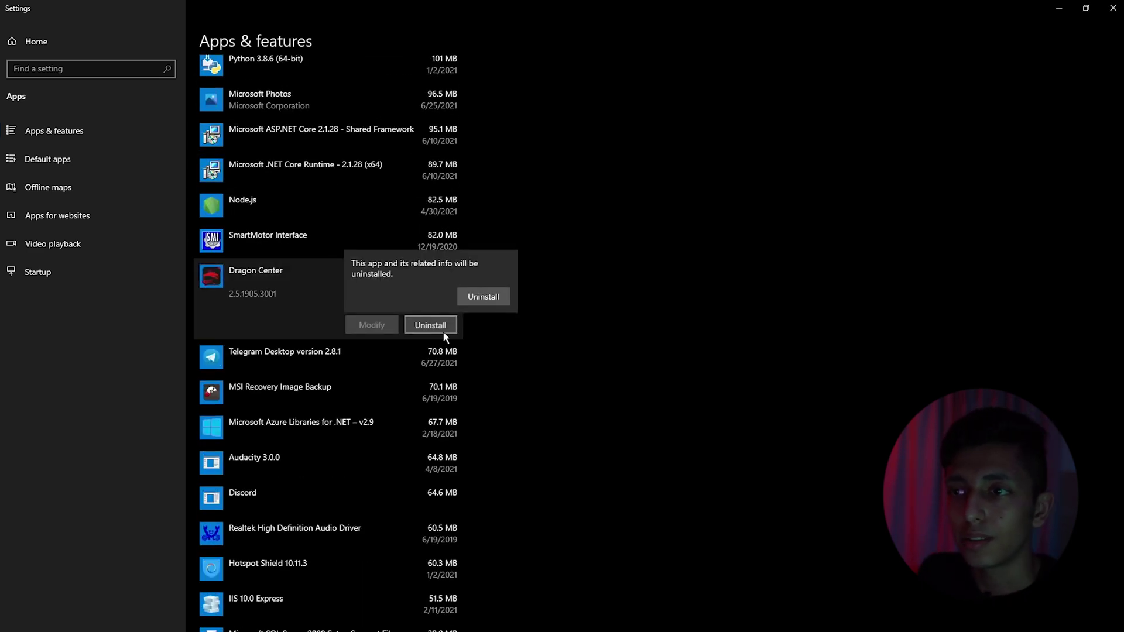
click(479, 298)
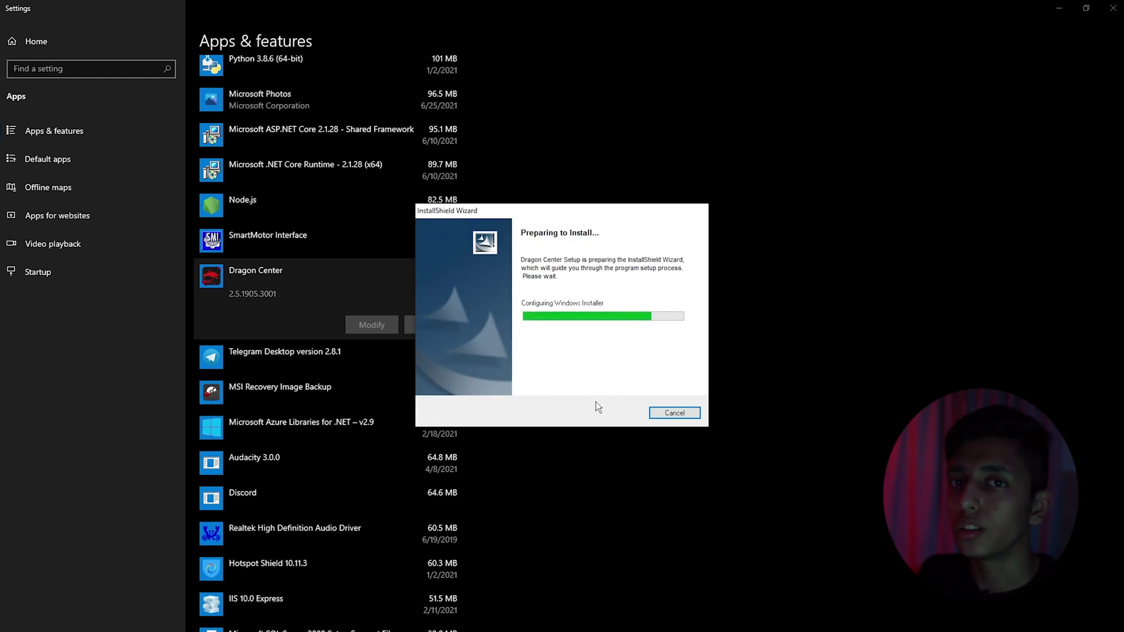